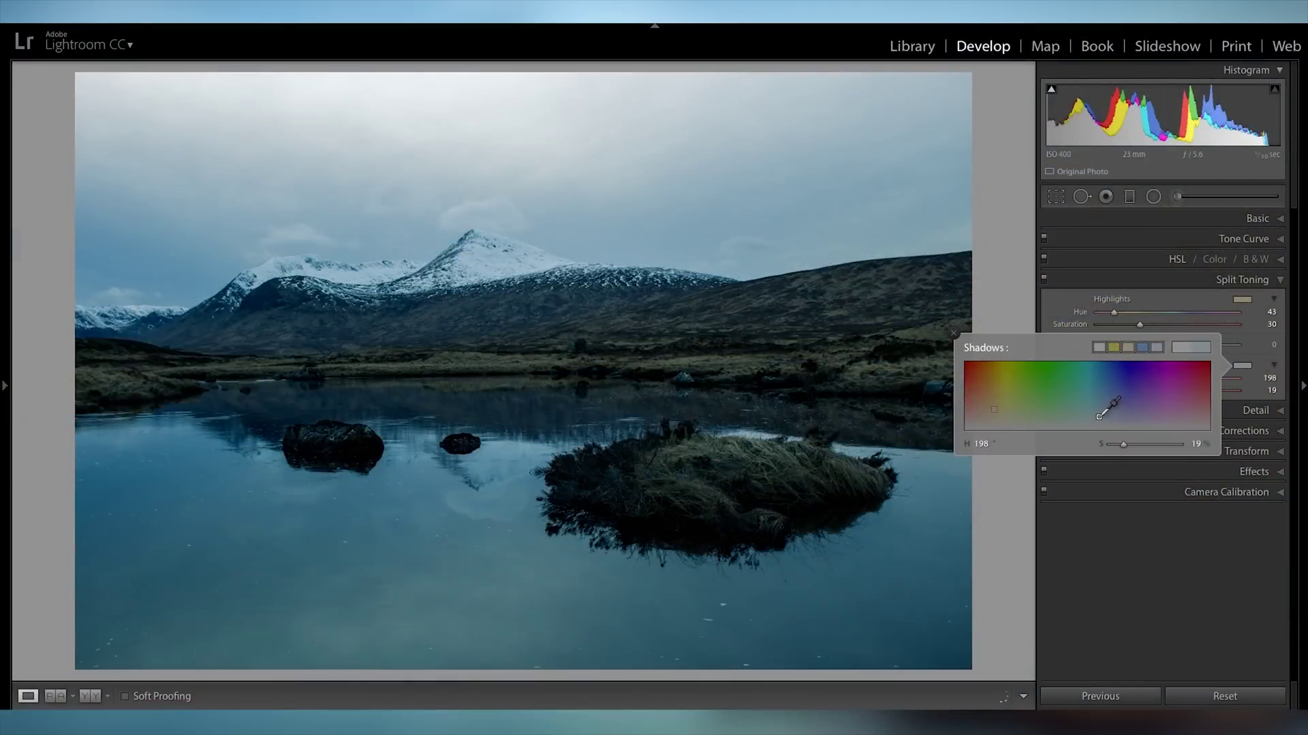
Nudge the Split Toning shadow colour toward a deeper blue.
{"action": "left_click_drag", "start_coordinate": [1099, 416], "coordinate": [1117, 414]}
{"action": "left_click_drag", "start_coordinate": [1117, 414], "coordinate": [1119, 413]}
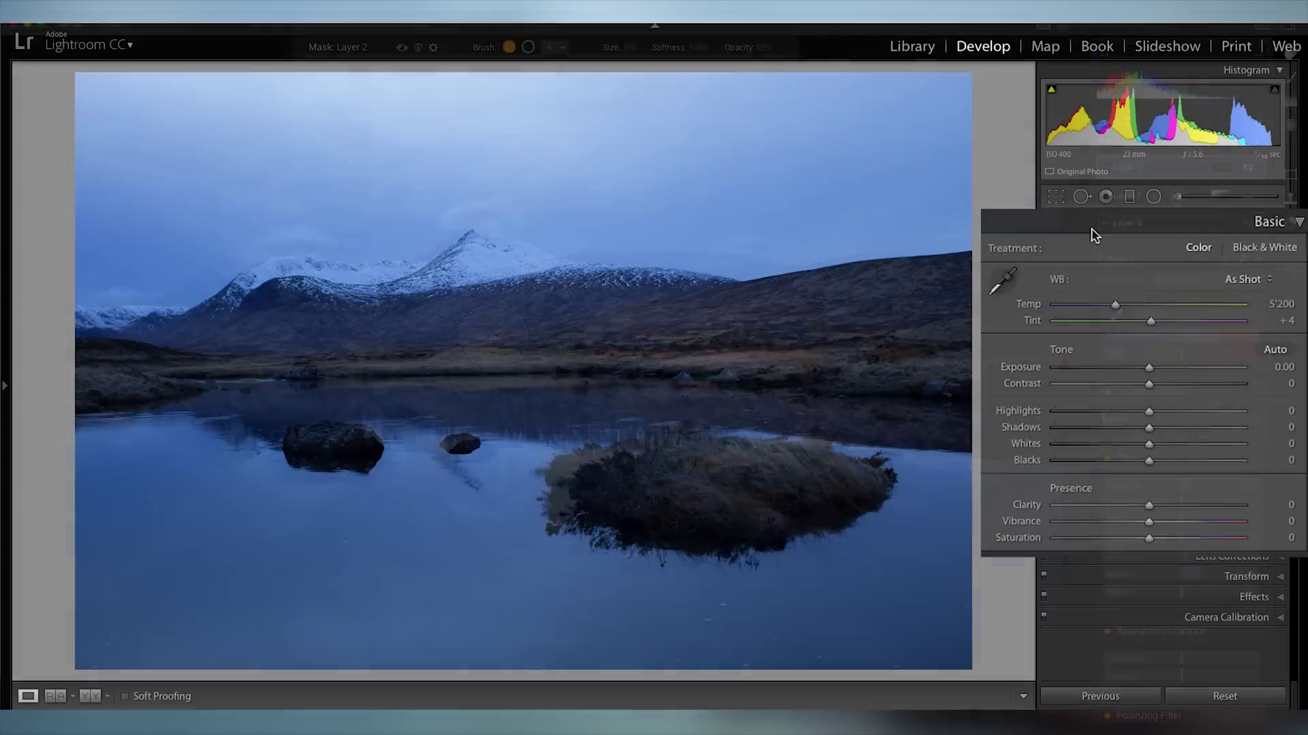
Lift Shadows to +61, warm Temp to 9592, set Highlights -48, Contrast +25, Whites +33, tone-curve Highlights -19.
{"action": "left_click_drag", "start_coordinate": [1149, 427], "coordinate": [1103, 413]}
{"action": "left_click_drag", "start_coordinate": [1151, 306], "coordinate": [1178, 324]}
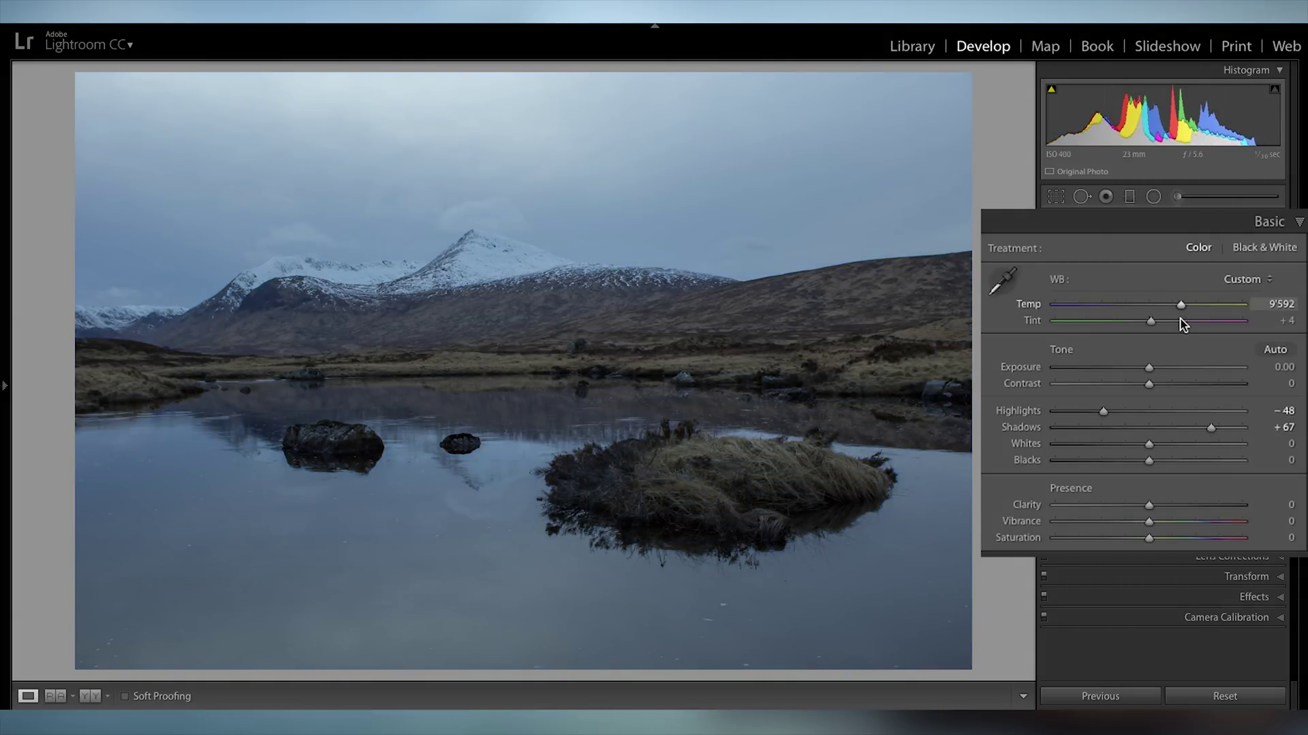
{"action": "left_click_drag", "start_coordinate": [1149, 384], "coordinate": [1172, 384]}
{"action": "mouse_move", "coordinate": [1149, 444]}
{"action": "left_mouse_down"}
{"action": "mouse_move", "coordinate": [1184, 444]}
{"action": "mouse_move", "coordinate": [1134, 466]}
{"action": "left_mouse_up"}
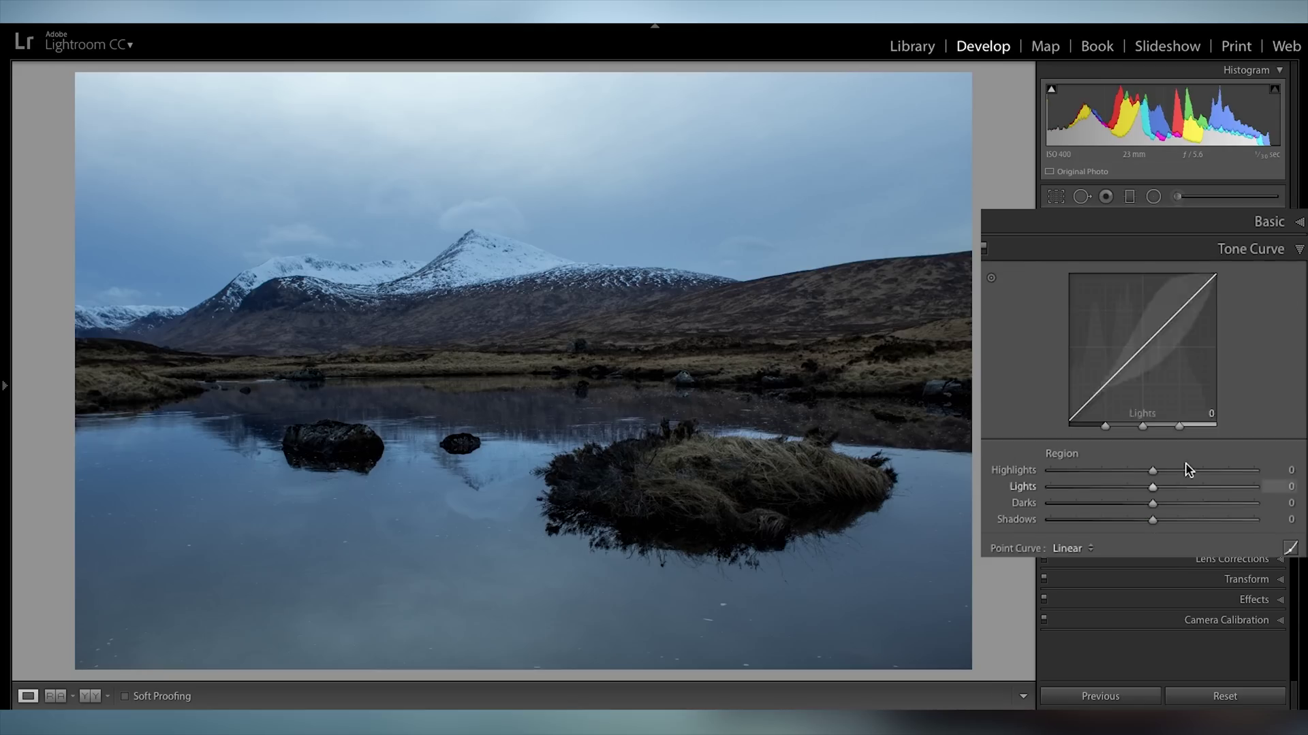
{"action": "left_click_drag", "start_coordinate": [1152, 470], "coordinate": [1142, 505]}
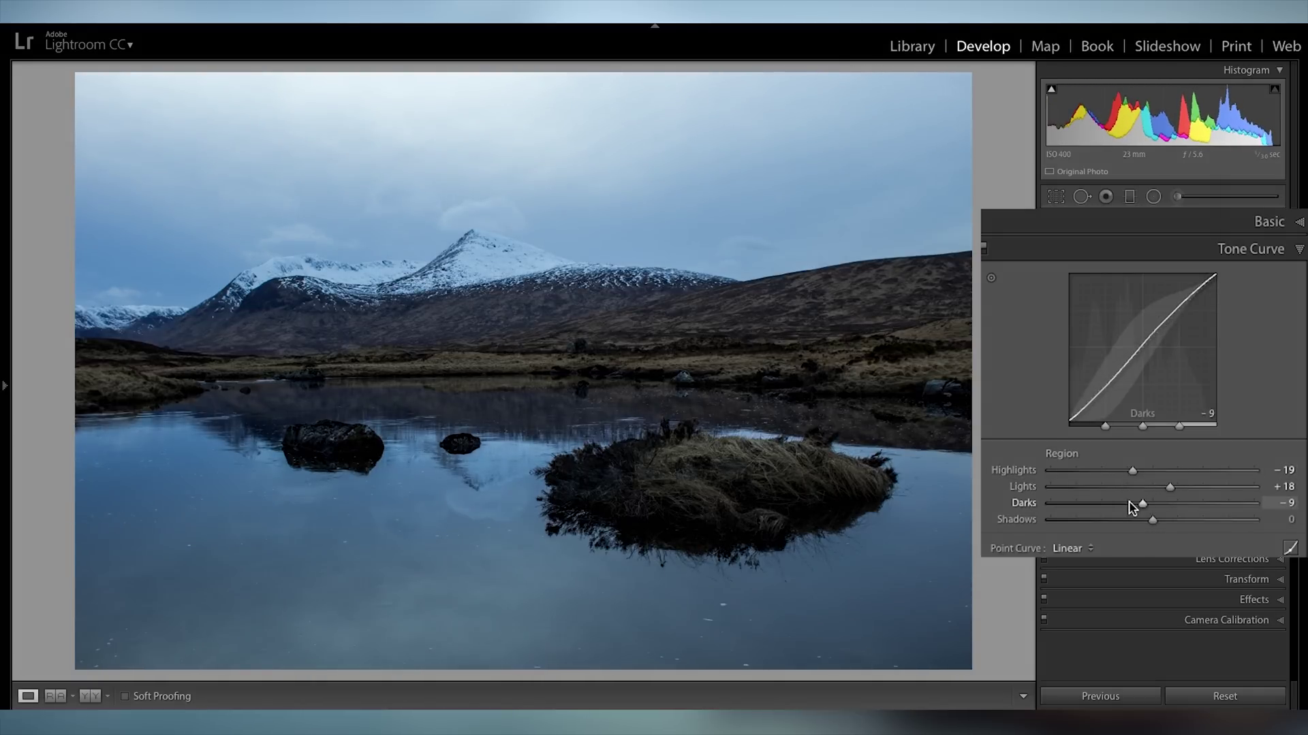
Give split-toning highlights a warm Hue 43 / Saturation 30 and shadows a blue Hue 243 / Saturation 20.
{"action": "key", "text": "ctrl+2"}
{"action": "left_click", "coordinate": [1131, 306]}
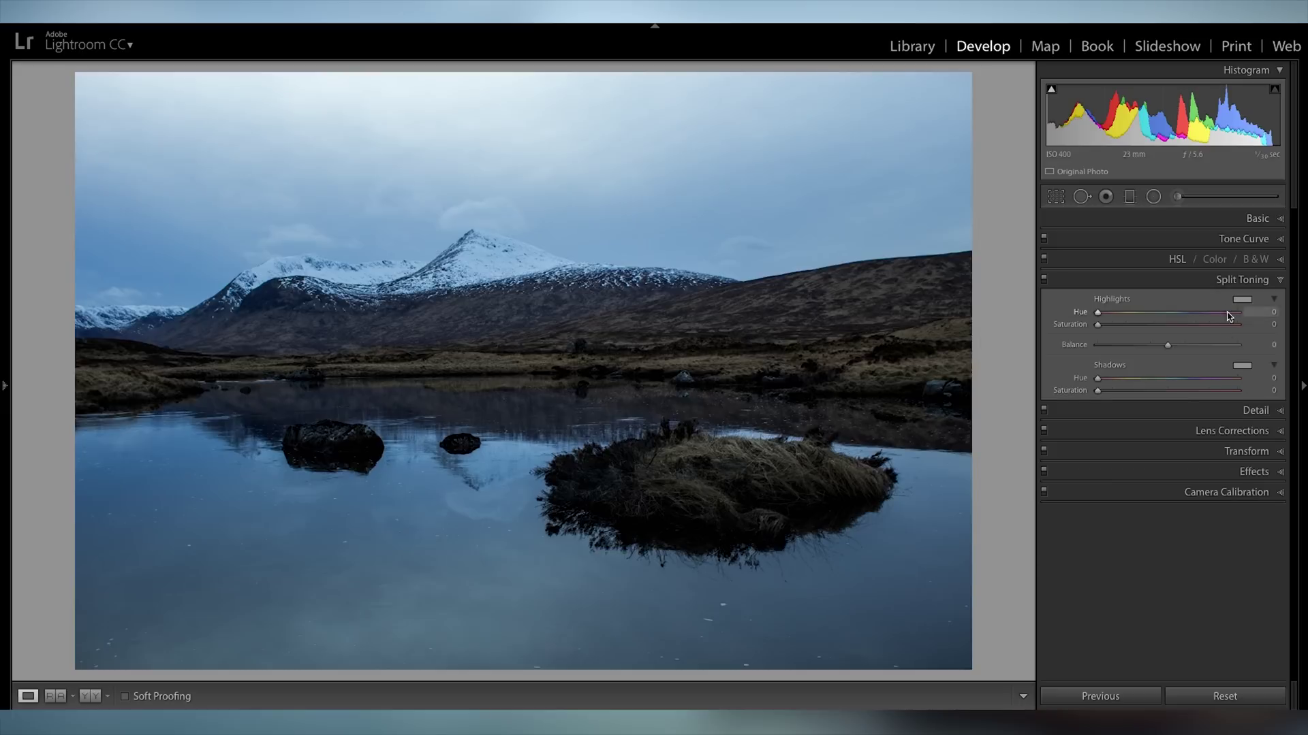
{"action": "left_click", "coordinate": [1244, 296]}
{"action": "left_click", "coordinate": [1009, 319]}
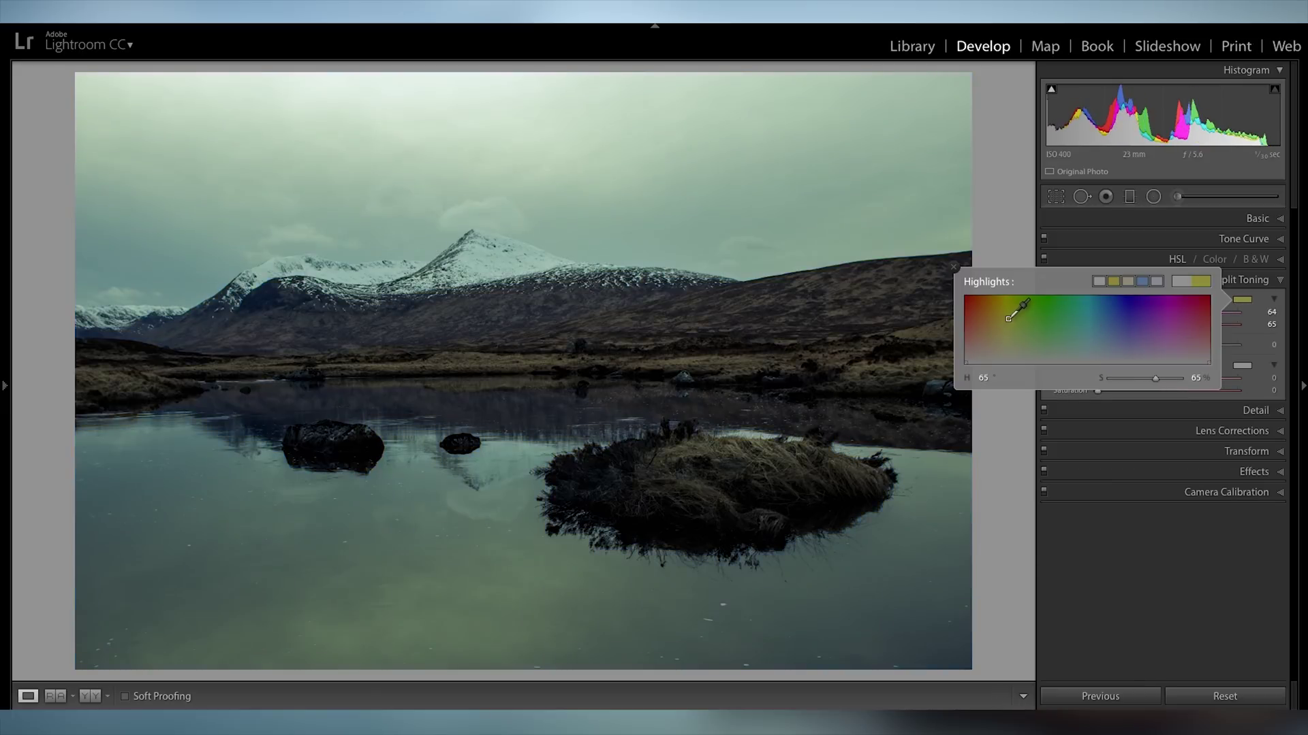
{"action": "left_click_drag", "start_coordinate": [1003, 316], "coordinate": [1000, 317]}
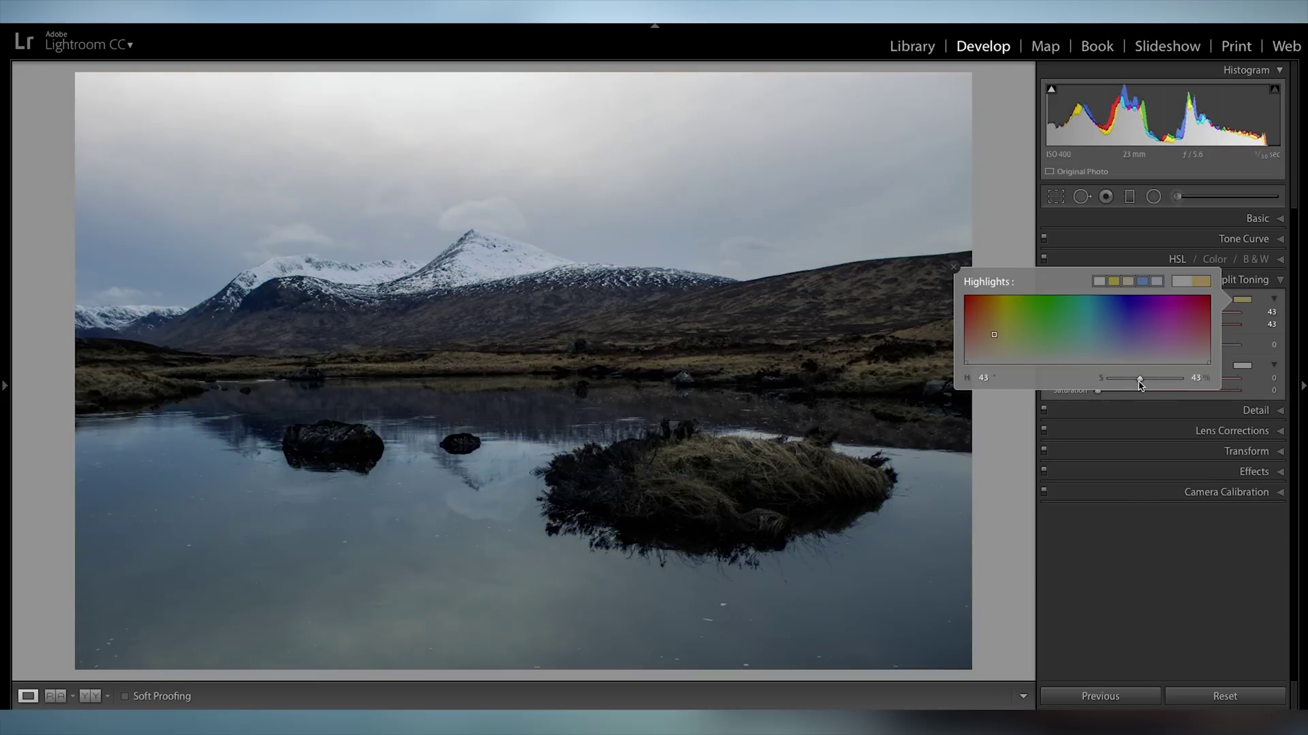
{"action": "left_click_drag", "start_coordinate": [1141, 385], "coordinate": [1130, 415]}
{"action": "left_click", "coordinate": [1242, 366]}
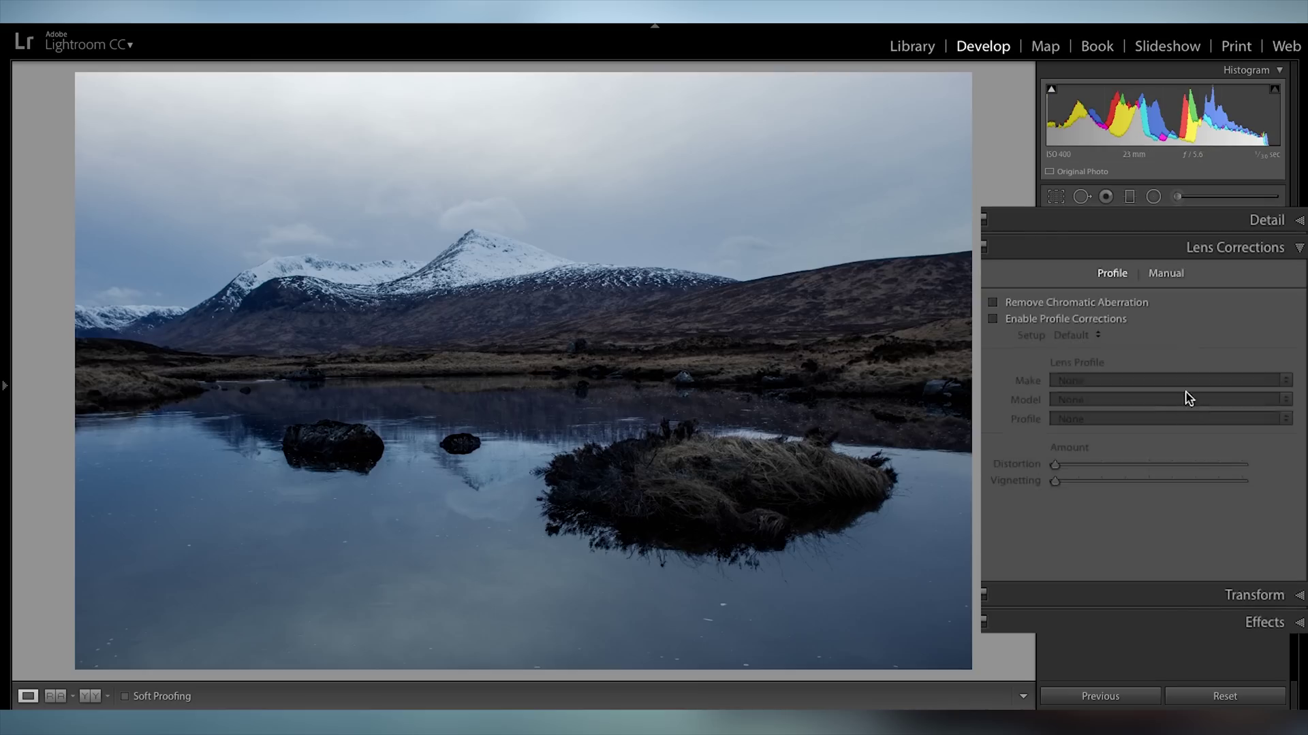
Enable Remove Chromatic Aberration and Canon lens profile corrections.
{"action": "left_click", "coordinate": [993, 318]}
{"action": "left_click", "coordinate": [1098, 379]}
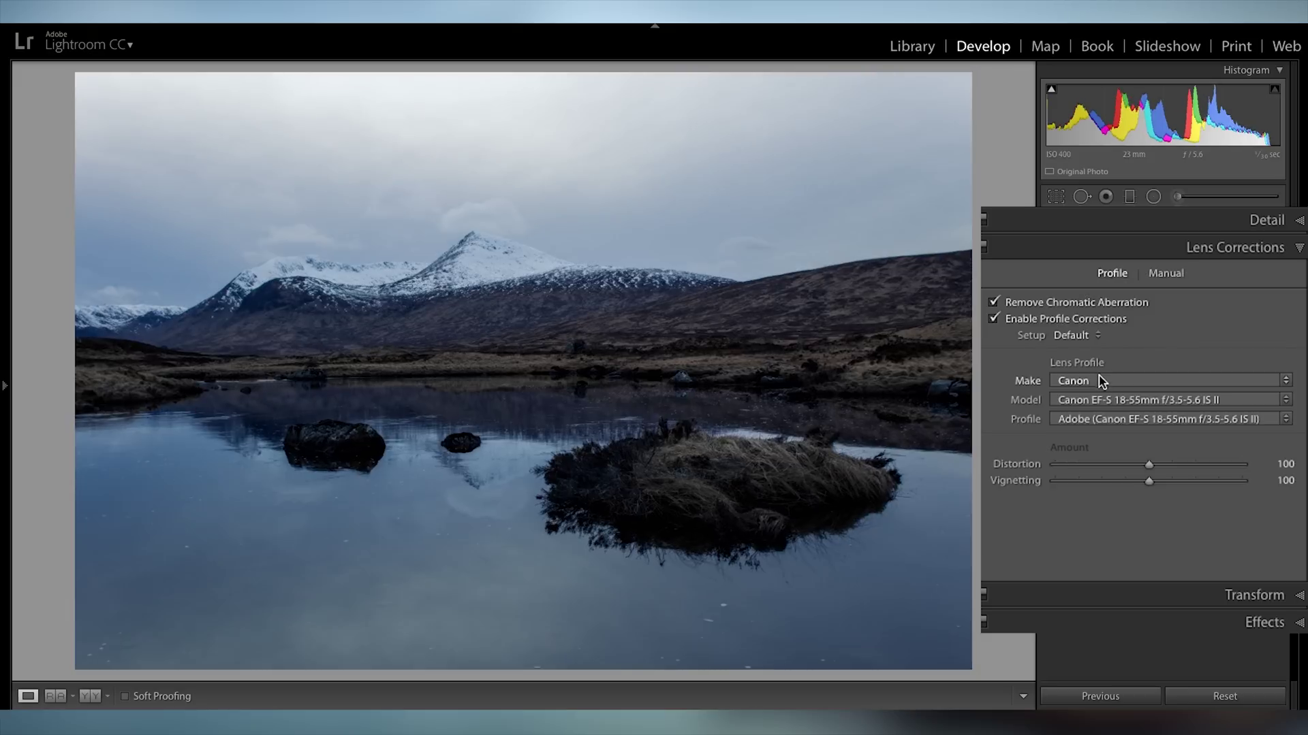
{"action": "left_click", "coordinate": [1098, 375]}
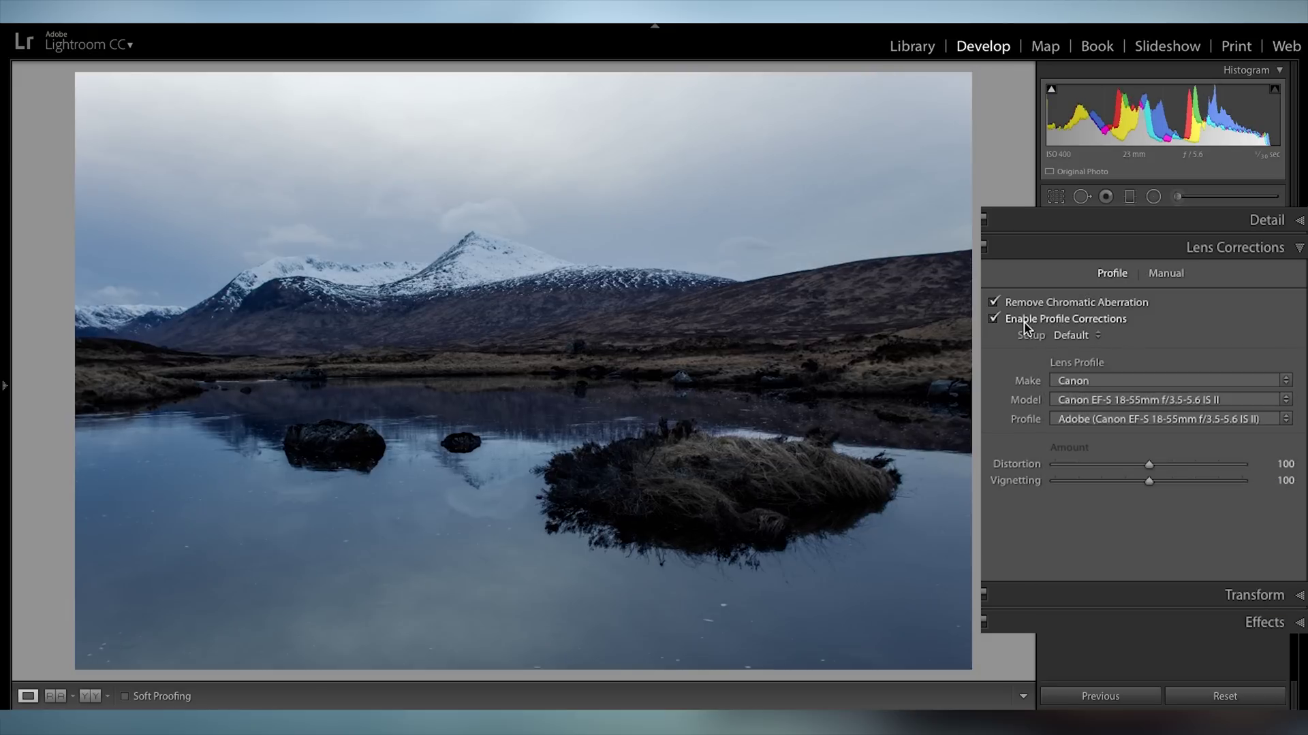
Crop sky from the top and water from the bottom into a wide panoramic strip.
{"action": "left_click", "coordinate": [1055, 197]}
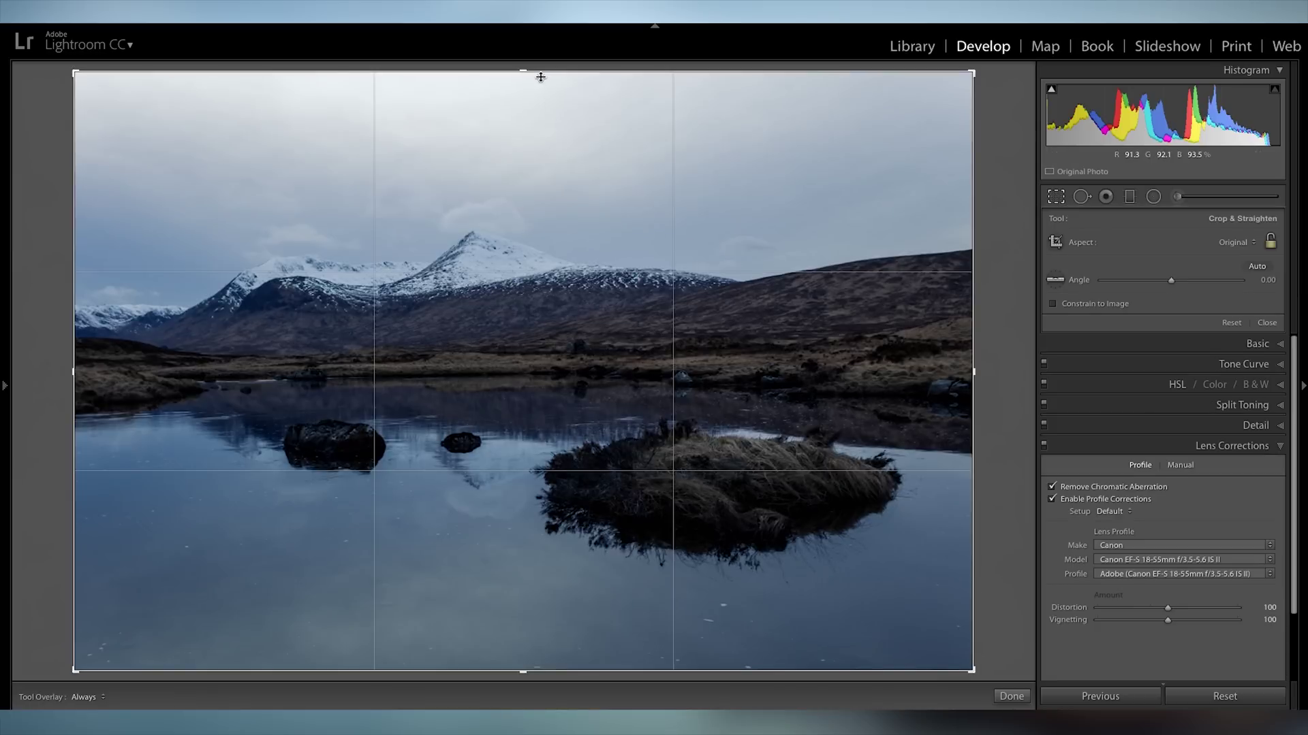
{"action": "left_click_drag", "start_coordinate": [541, 77], "coordinate": [525, 126]}
{"action": "left_click_drag", "start_coordinate": [539, 620], "coordinate": [550, 599]}
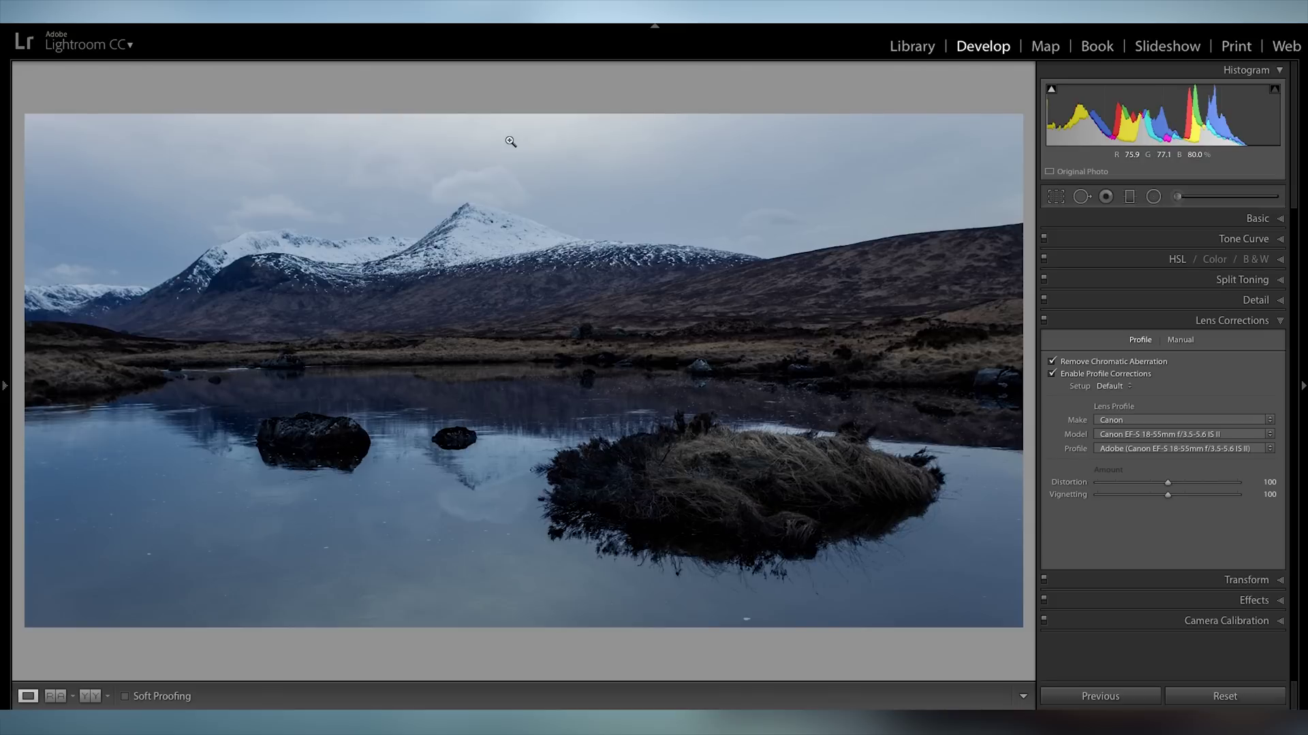
{"action": "left_click_drag", "start_coordinate": [511, 142], "coordinate": [527, 181]}
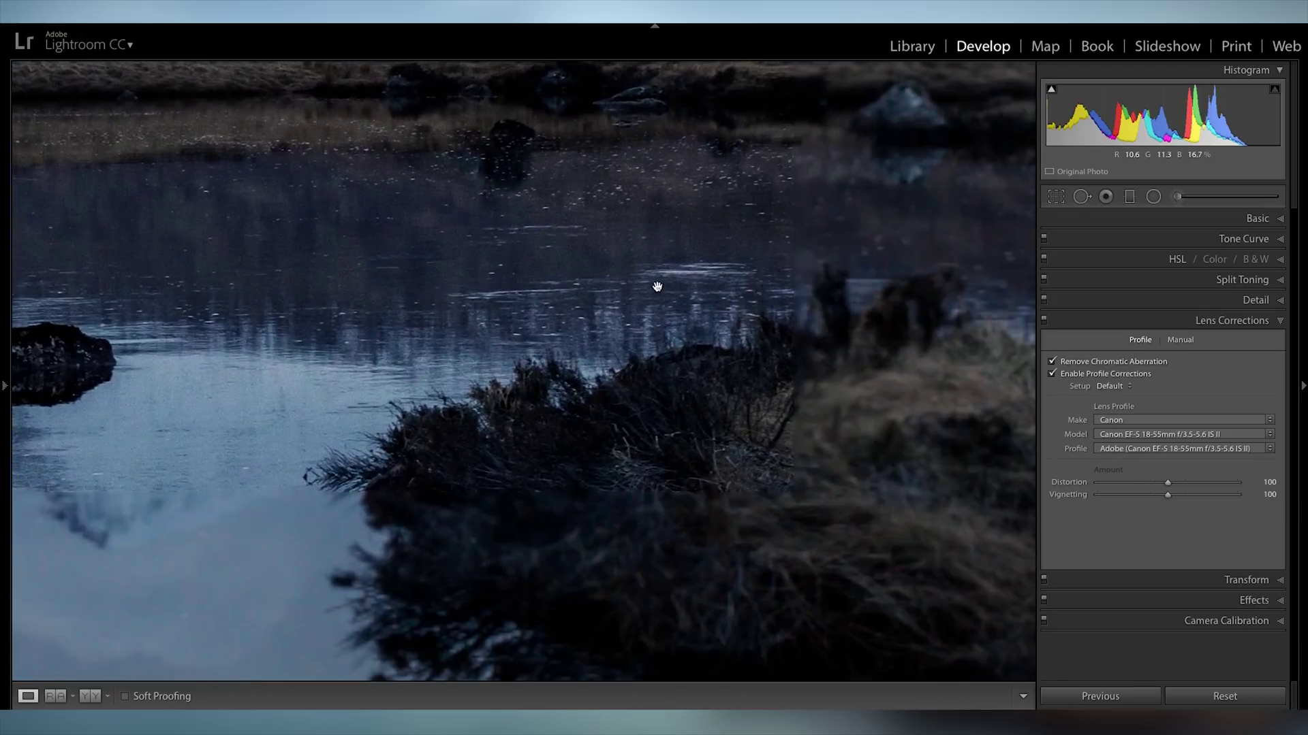
Fit the zoomed photo back to the view and send it to Luminar via Edit In.
{"action": "left_click_drag", "start_coordinate": [657, 286], "coordinate": [700, 374]}
{"action": "left_click", "coordinate": [575, 244]}
{"action": "right_click", "coordinate": [552, 287]}
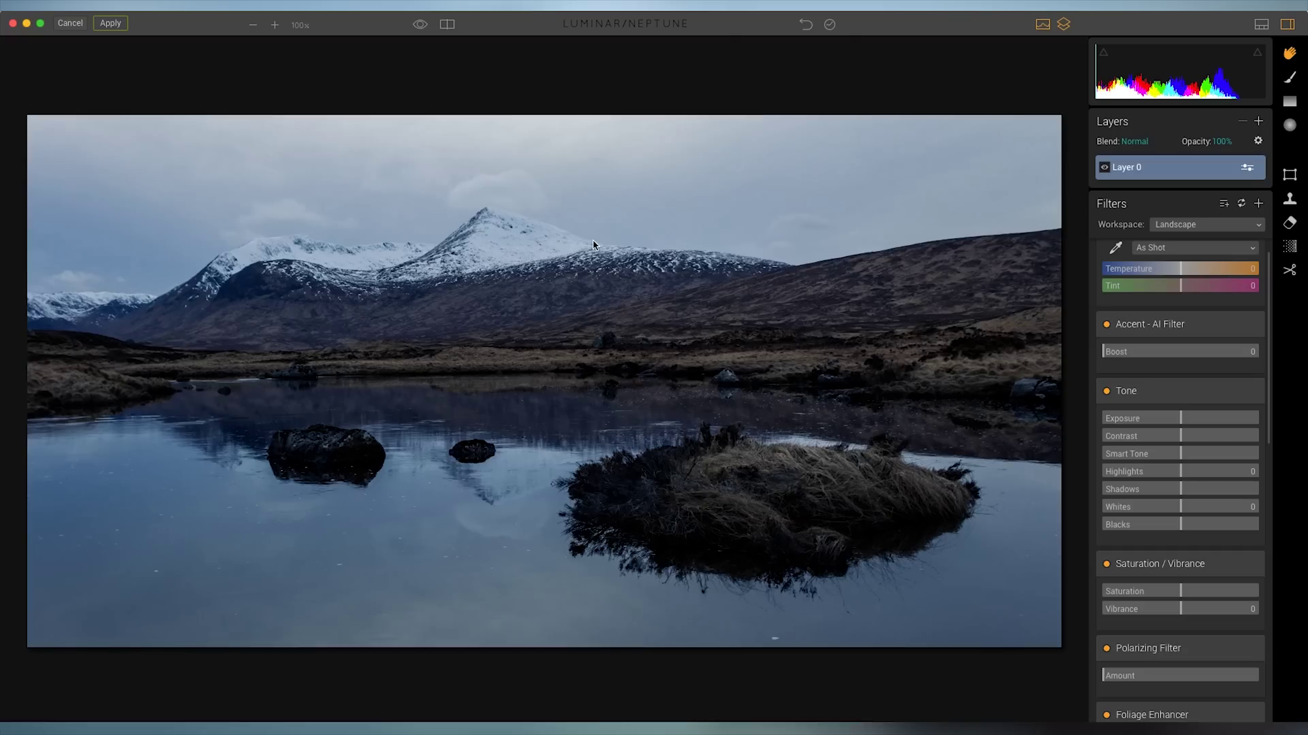
Set Accent AI Boost 58, Whites 53, Highlights -100, Shadows 31, Saturation -11, Temperature 17, Tint 6.
{"action": "key", "text": "super+minus"}
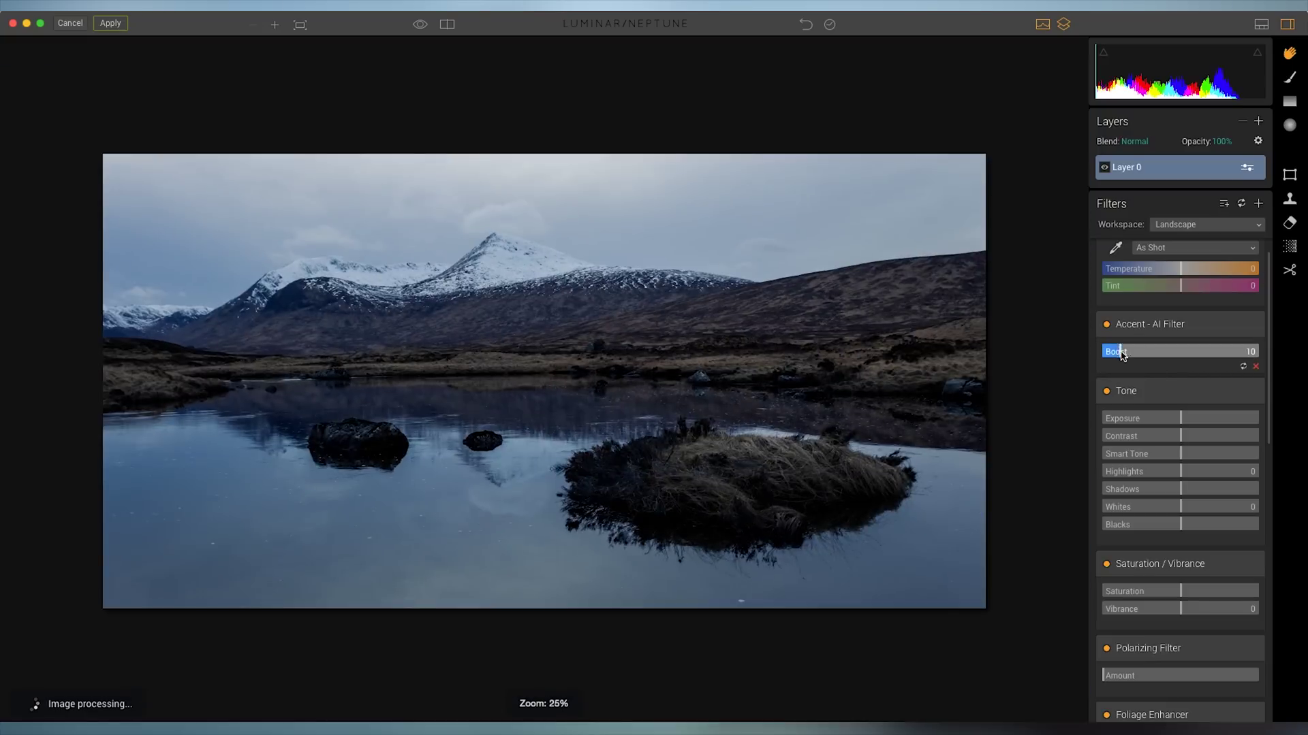
{"action": "left_click_drag", "start_coordinate": [1135, 356], "coordinate": [1188, 360]}
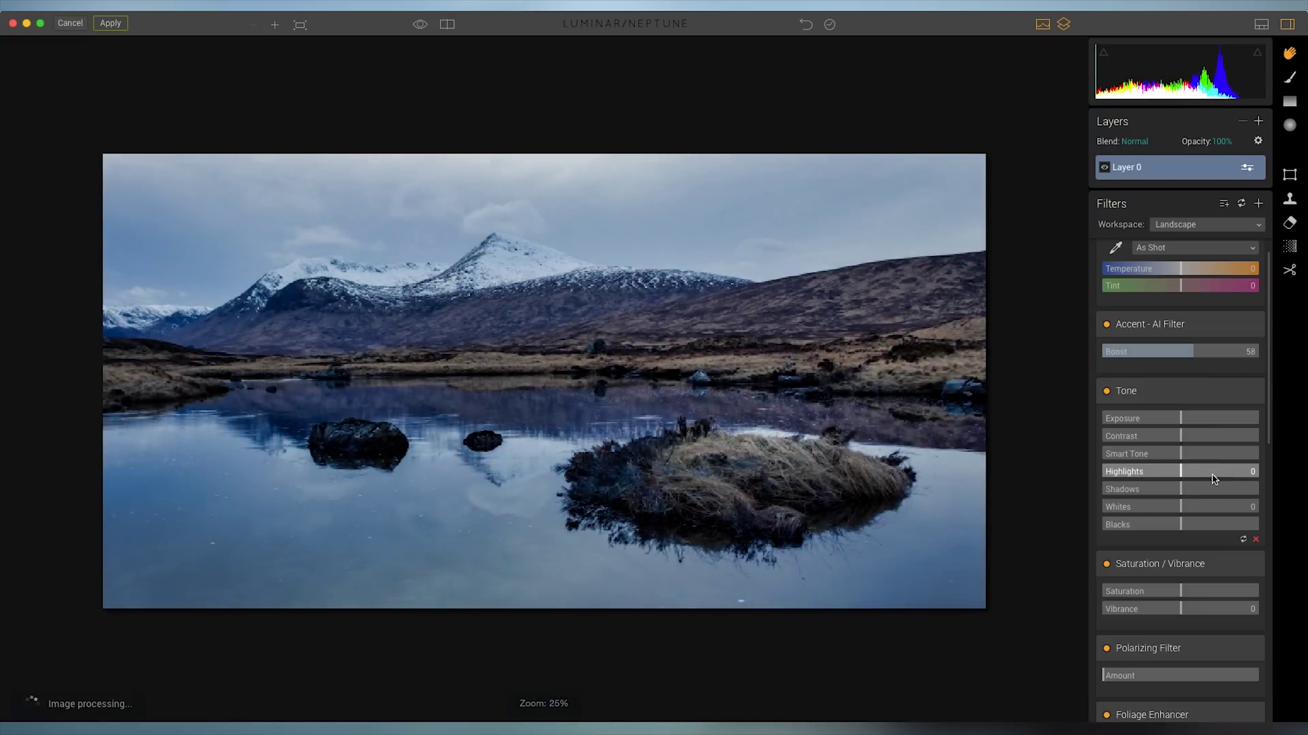
{"action": "left_click_drag", "start_coordinate": [1181, 507], "coordinate": [1224, 511]}
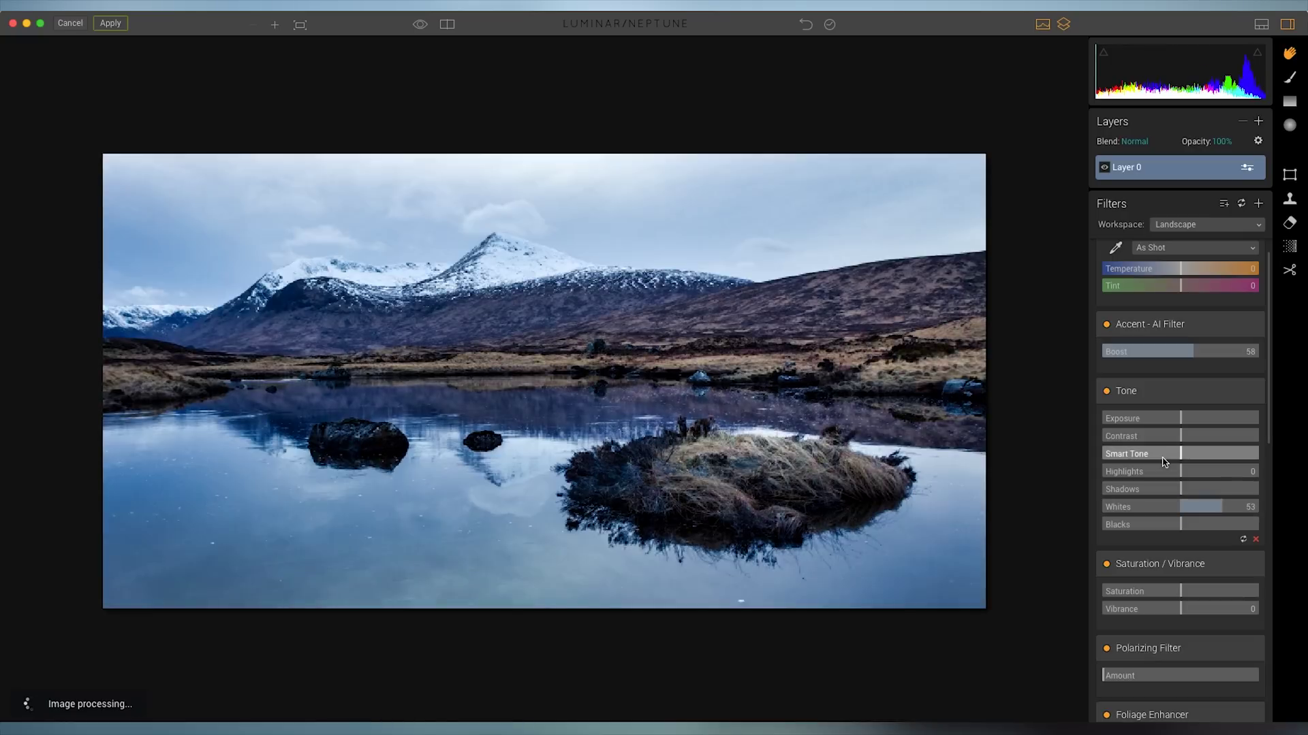
{"action": "left_click_drag", "start_coordinate": [1182, 472], "coordinate": [1103, 476]}
{"action": "left_click_drag", "start_coordinate": [1181, 489], "coordinate": [1171, 443]}
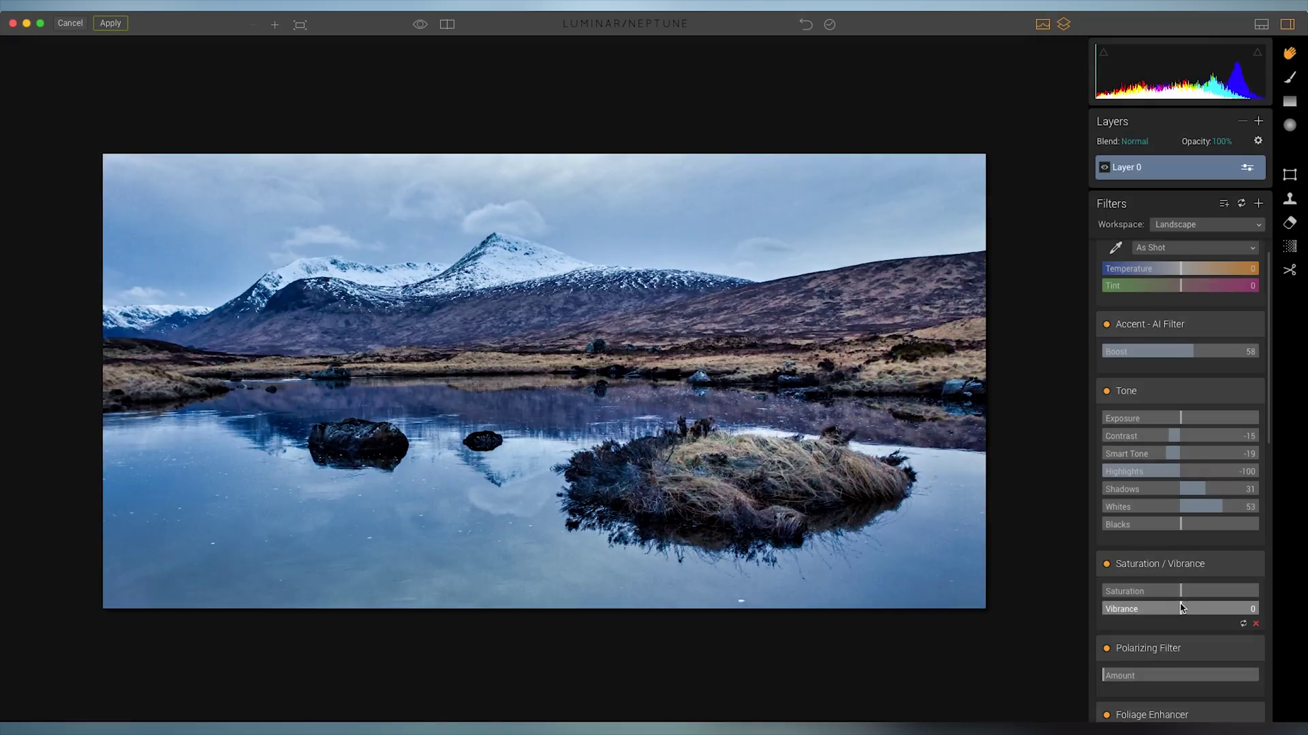
{"action": "left_click_drag", "start_coordinate": [1179, 591], "coordinate": [1173, 594]}
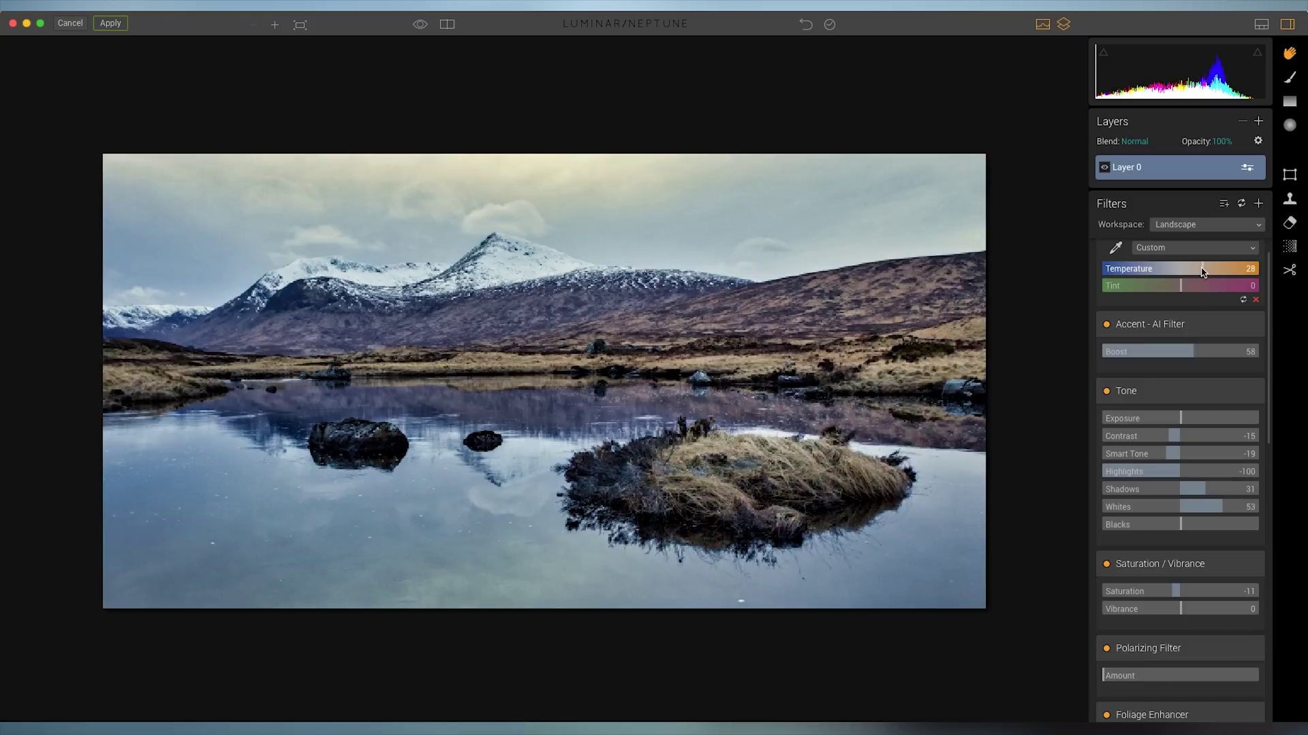
{"action": "left_click_drag", "start_coordinate": [1196, 273], "coordinate": [1183, 292]}
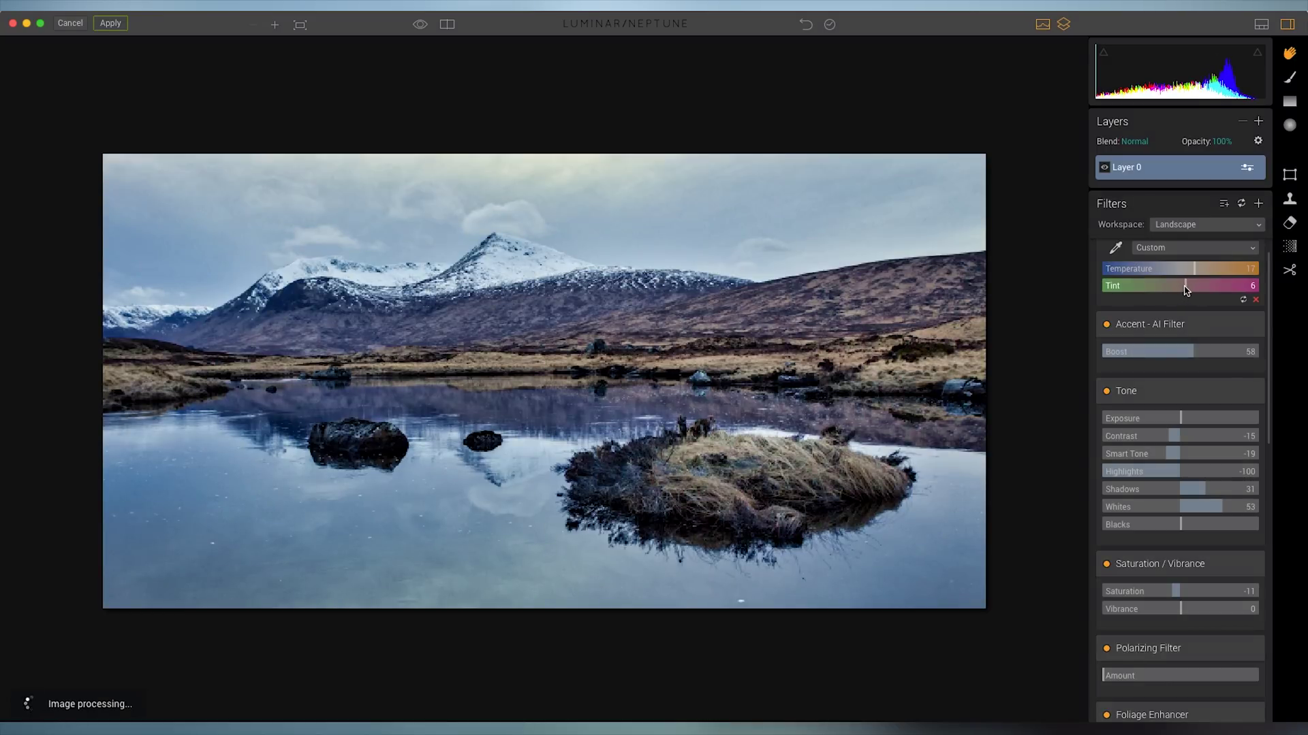
Set Image Radiance to 6 and Top & Bottom Lighting to Top -11, Bottom 9.
{"action": "left_click_drag", "start_coordinate": [1270, 286], "coordinate": [1272, 496]}
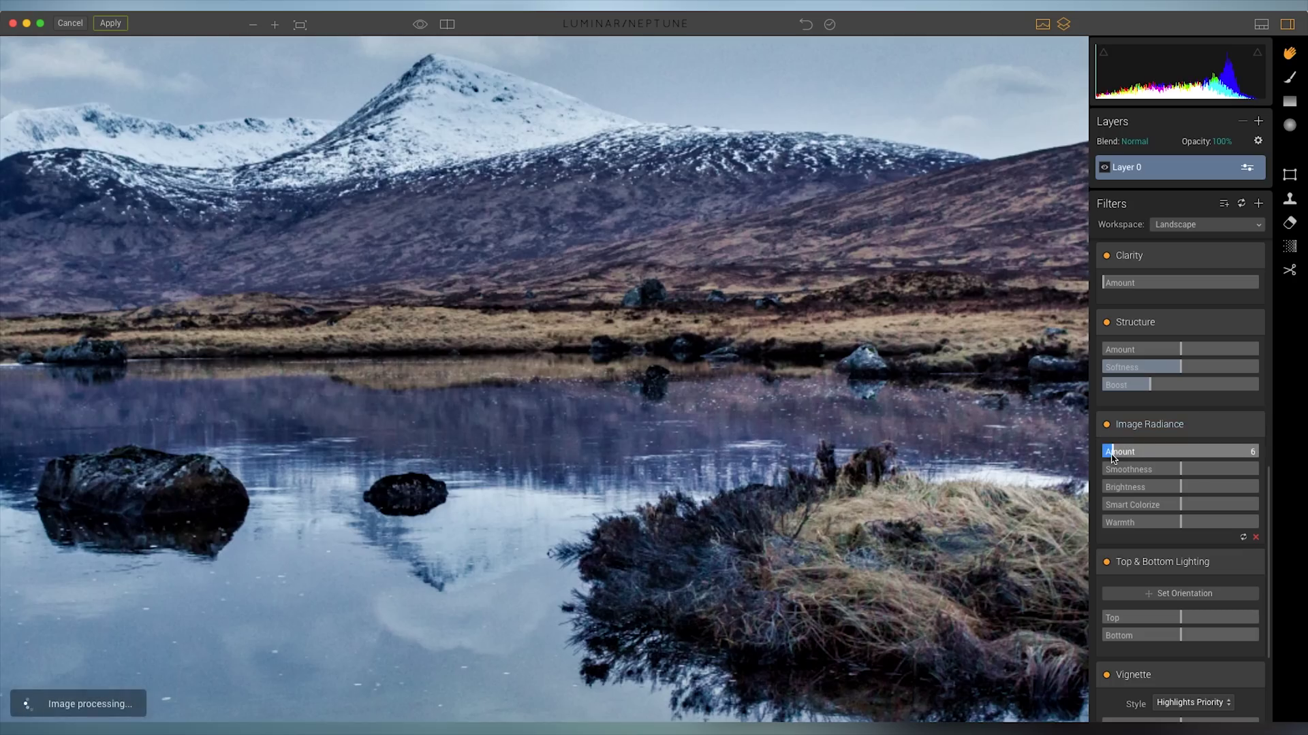
{"action": "scroll", "coordinate": [687, 369], "scroll_direction": "down", "scroll_amount": 3}
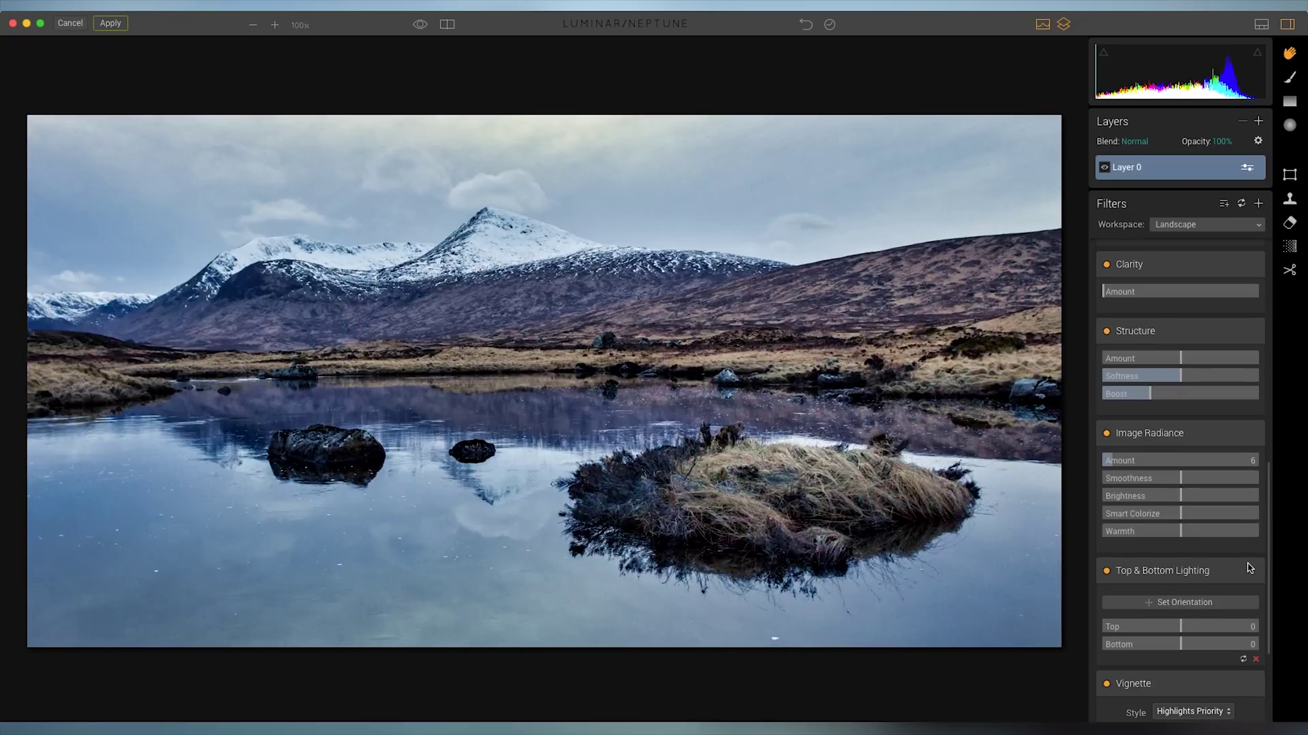
{"action": "mouse_move", "coordinate": [1188, 623]}
{"action": "left_mouse_down"}
{"action": "mouse_move", "coordinate": [1172, 625]}
{"action": "mouse_move", "coordinate": [1190, 637]}
{"action": "left_mouse_up"}
{"action": "left_click", "coordinate": [1180, 600]}
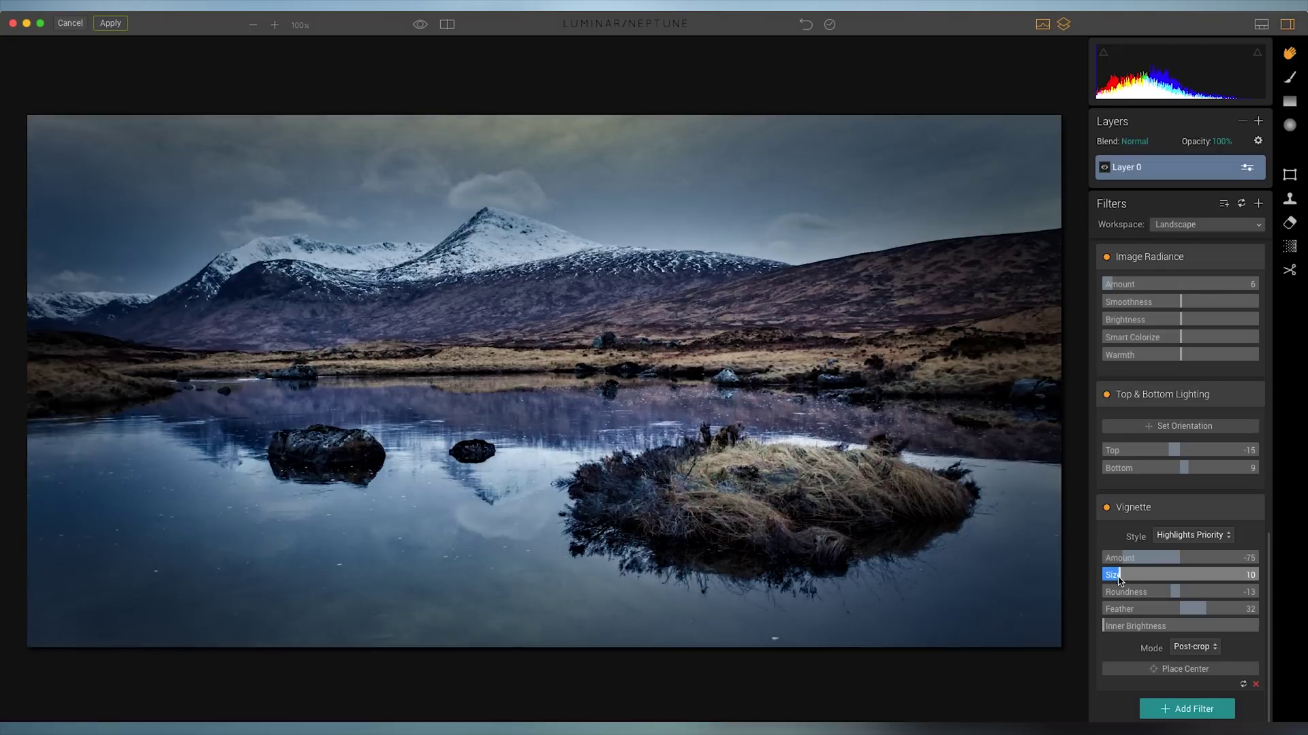
Raise the vignette's Inner Brightness to 22 and centre it on the hillside below the peak.
{"action": "left_click", "coordinate": [1125, 626]}
{"action": "left_click_drag", "start_coordinate": [1153, 634], "coordinate": [1160, 626]}
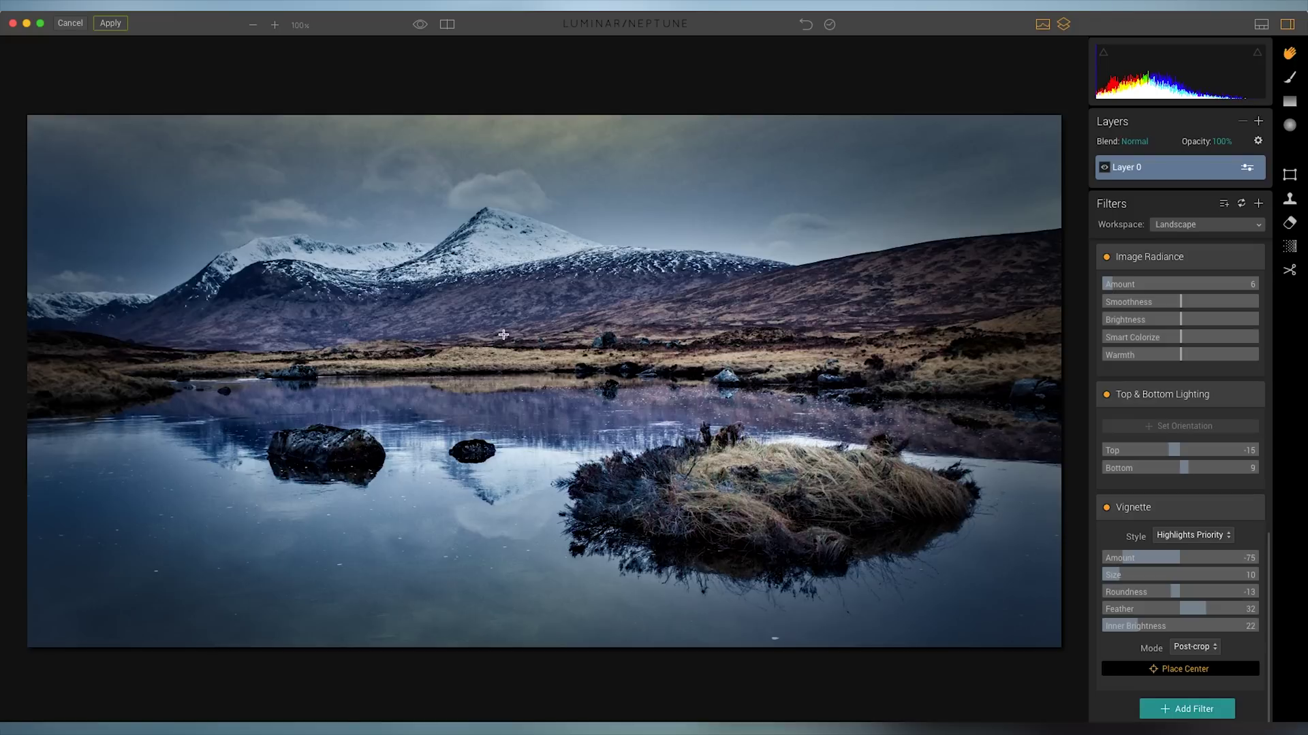
{"action": "left_click", "coordinate": [503, 330]}
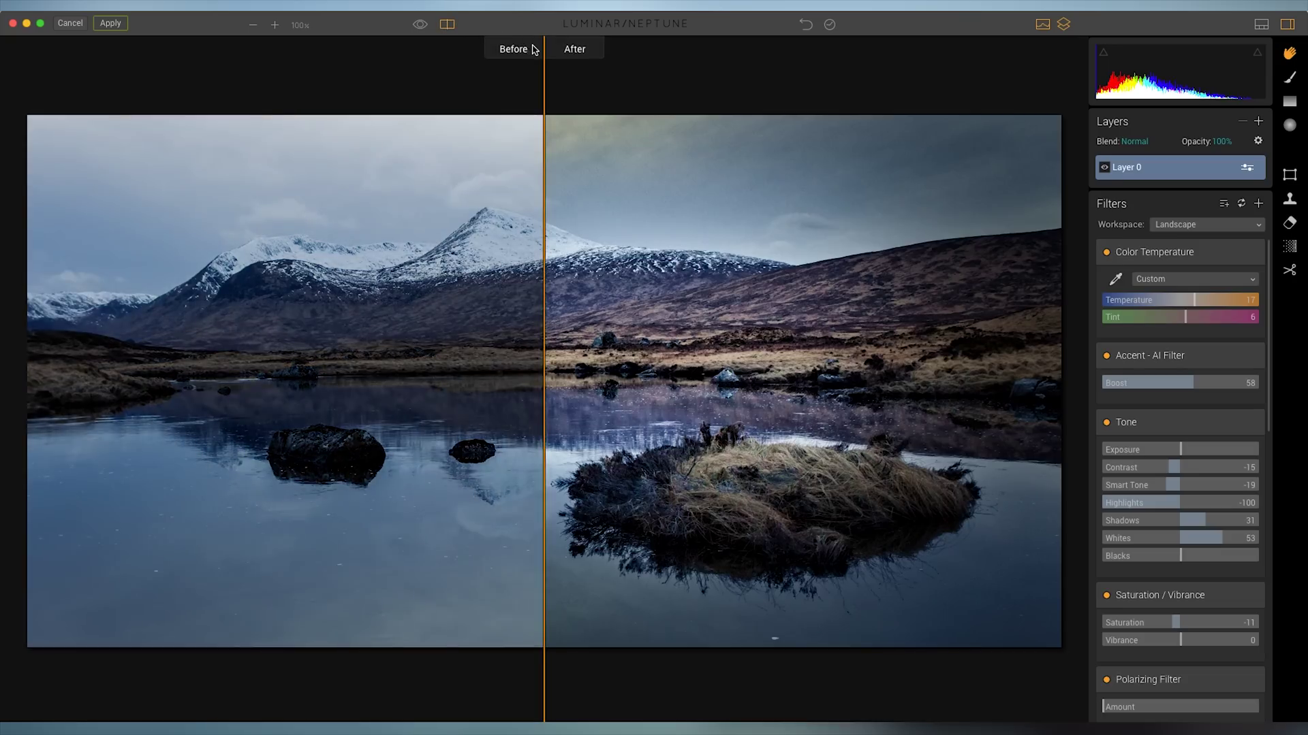
Drag the before/after divider to compare versions, then turn the split view off.
{"action": "left_click_drag", "start_coordinate": [545, 66], "coordinate": [732, 66]}
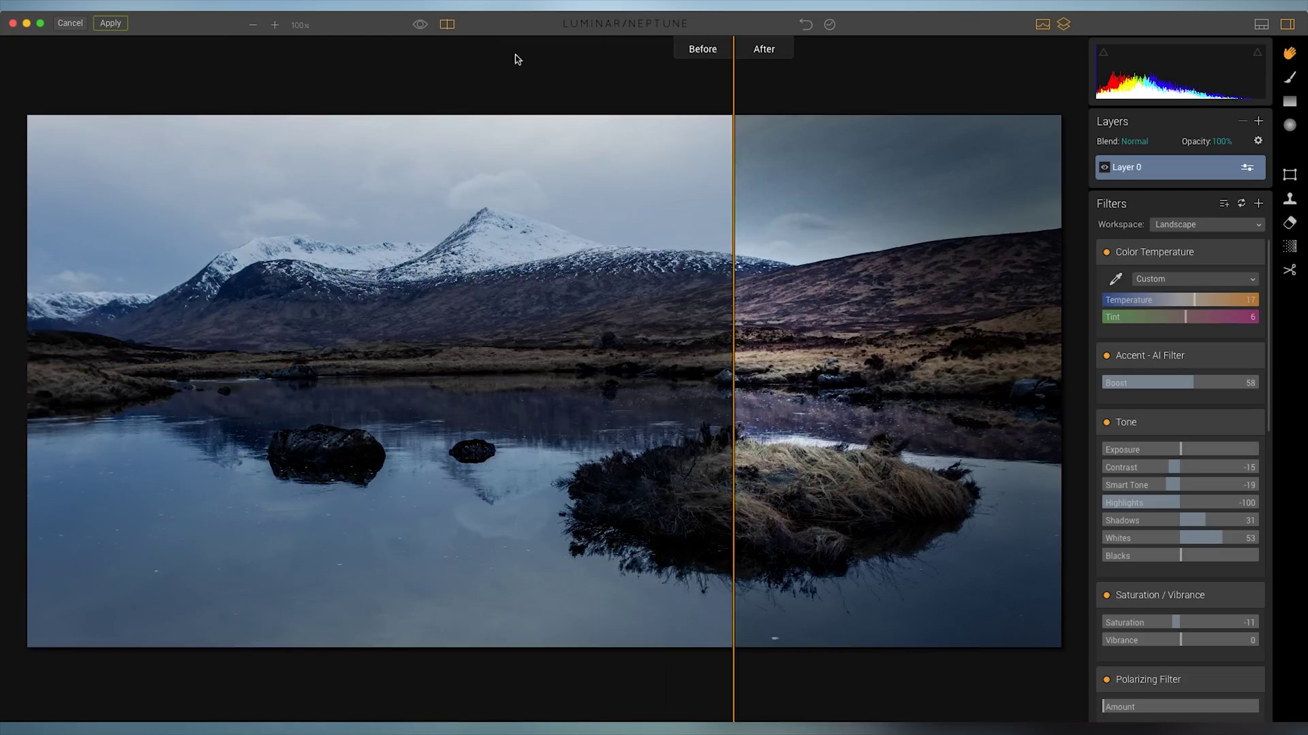
{"action": "left_click", "coordinate": [443, 25]}
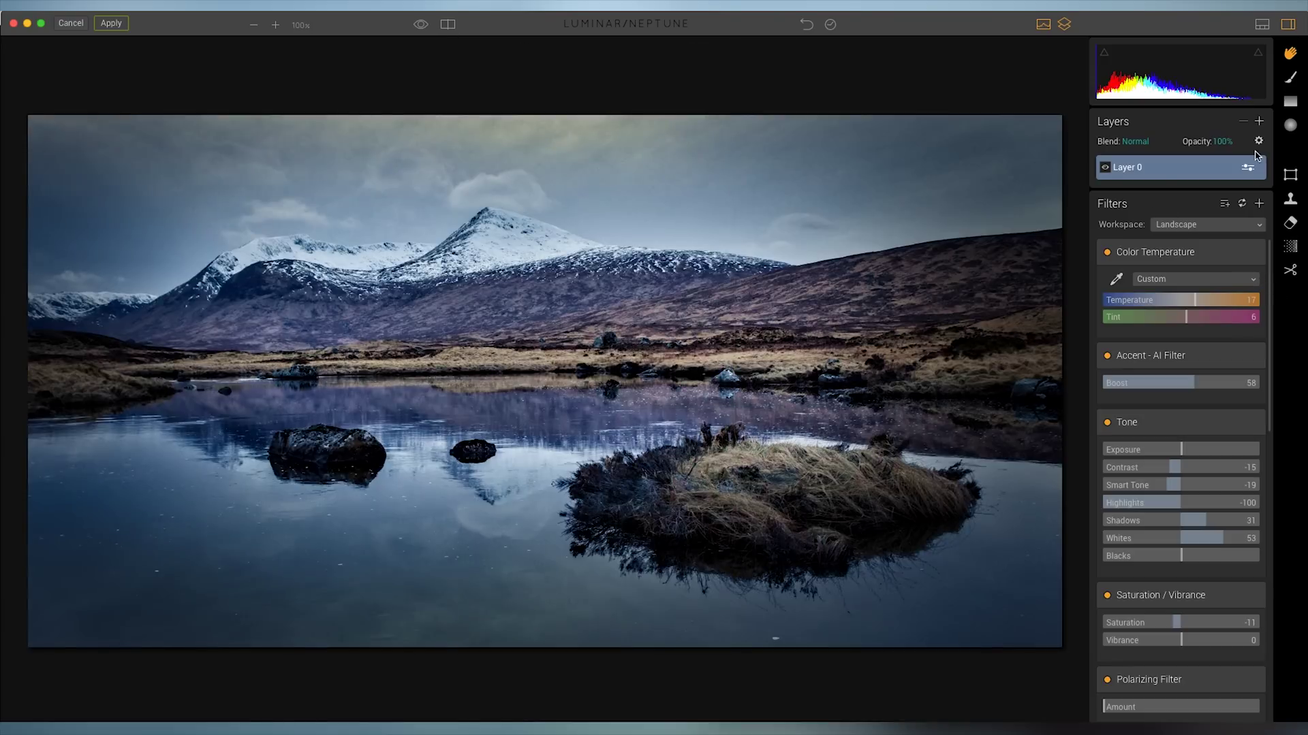
Add adjustment Layer 1 with Landscape filters, Exposure -0.66 and an Image Radiance glow.
{"action": "left_click", "coordinate": [1260, 123]}
{"action": "left_click", "coordinate": [1246, 138]}
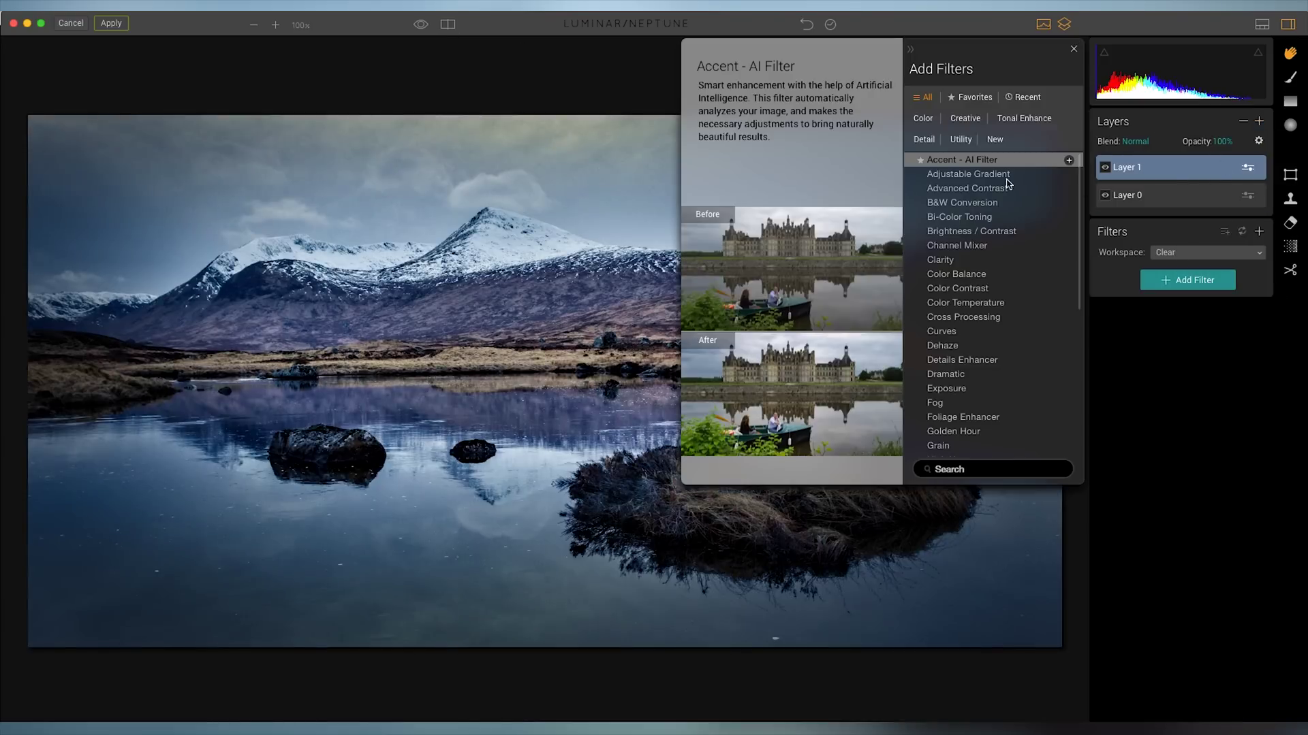
{"action": "left_click", "coordinate": [967, 162]}
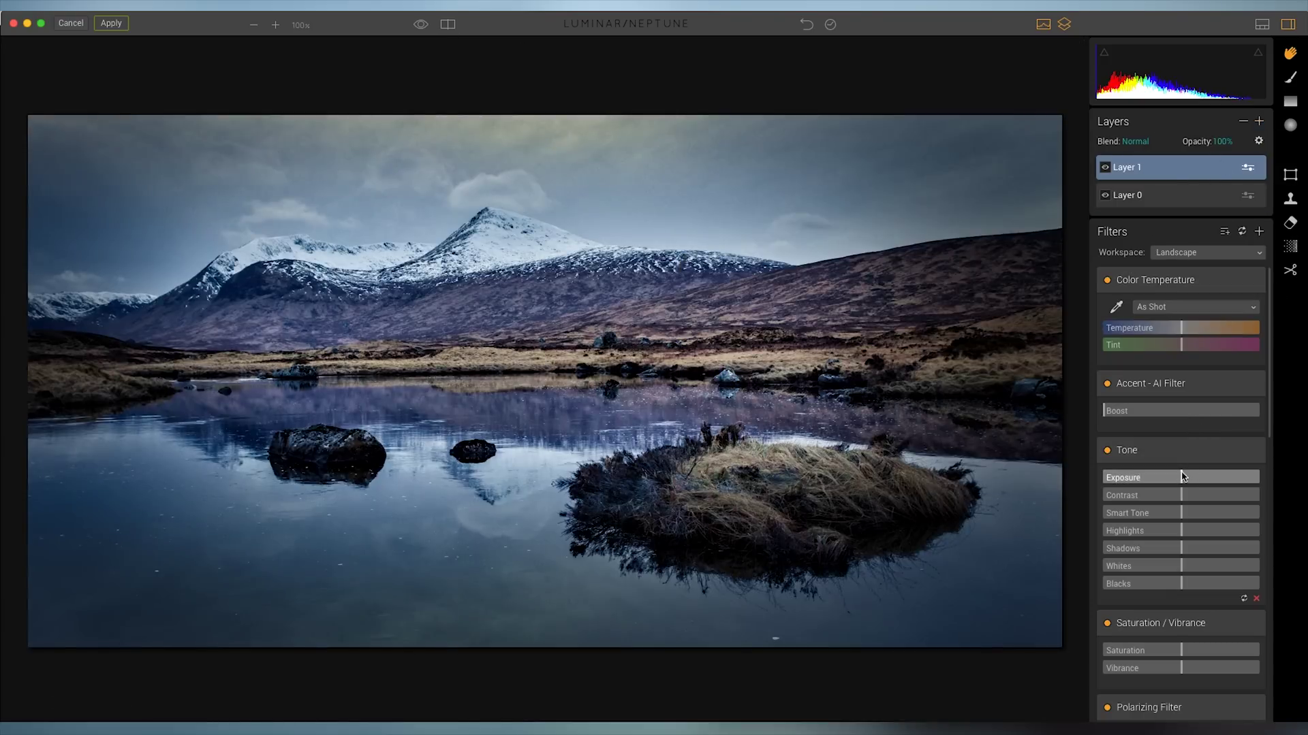
{"action": "left_click_drag", "start_coordinate": [1174, 477], "coordinate": [1167, 535]}
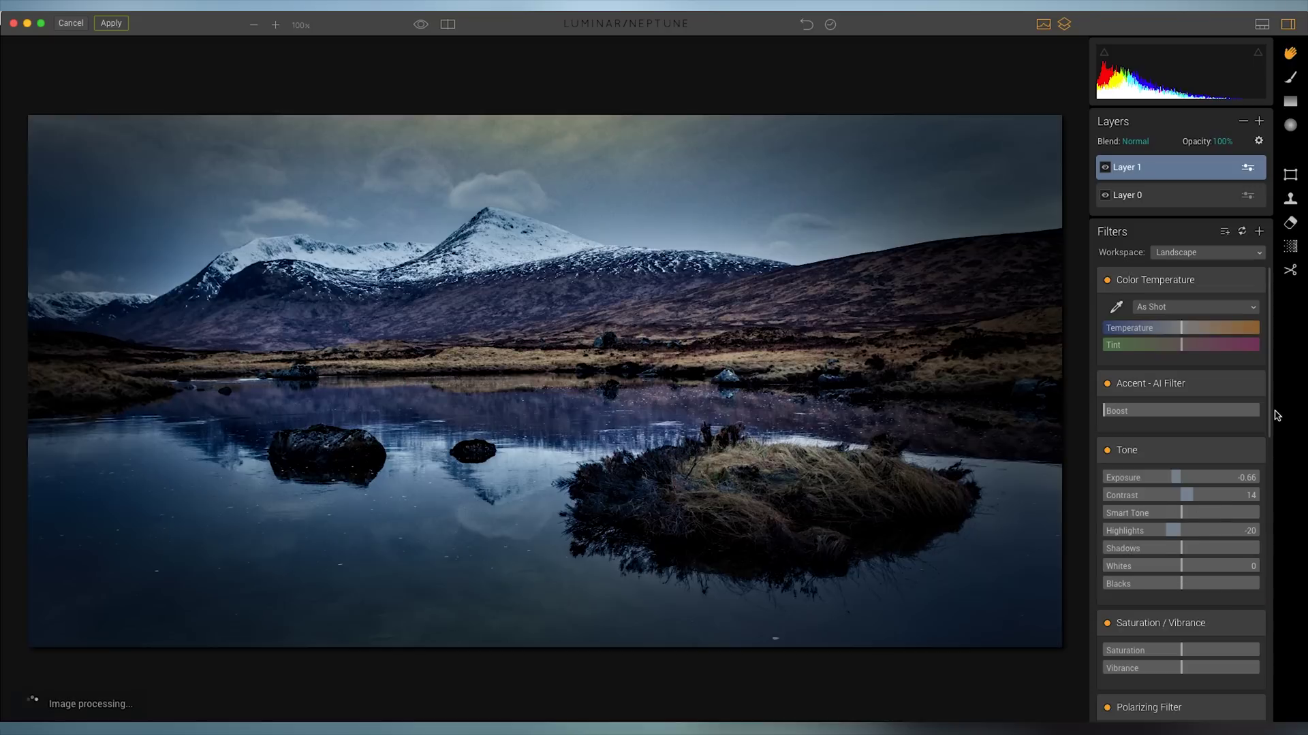
{"action": "left_click_drag", "start_coordinate": [1272, 414], "coordinate": [1273, 555]}
{"action": "left_click_drag", "start_coordinate": [1133, 579], "coordinate": [1136, 576]}
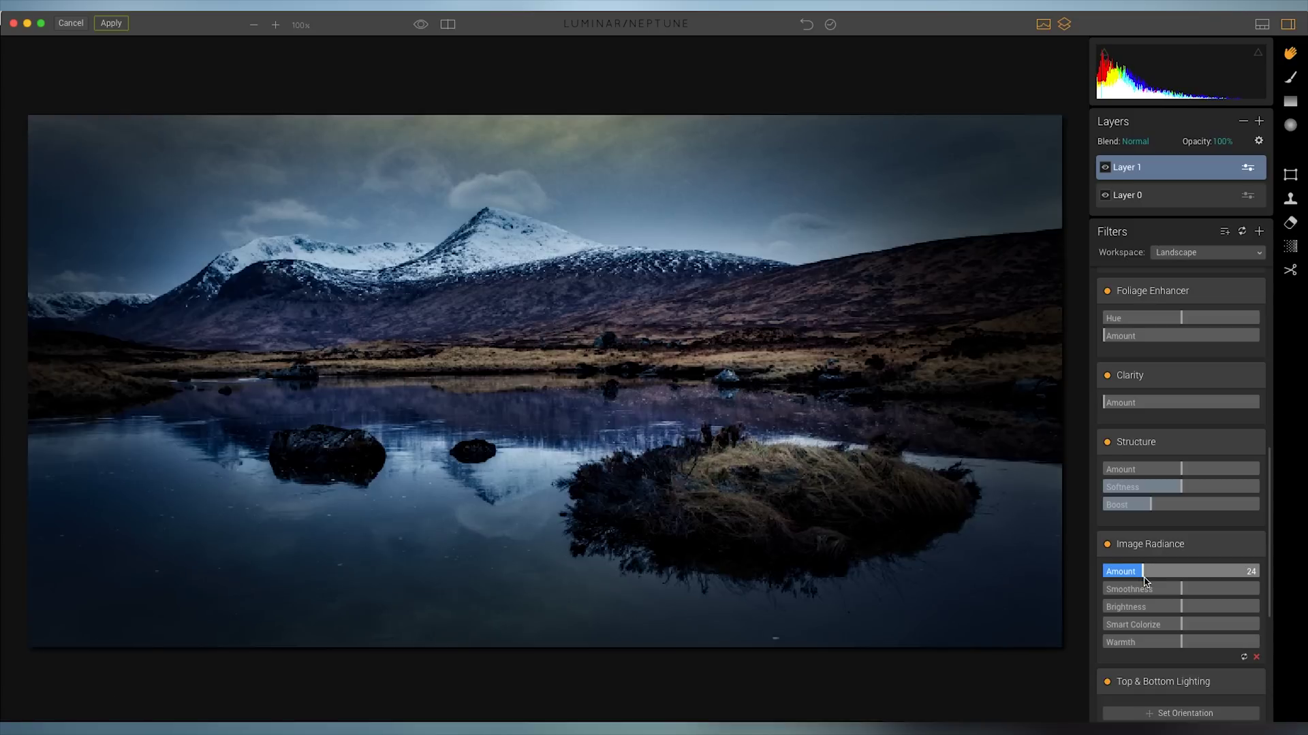
Apply a gradient mask to Layer 1, positioned higher on the photo.
{"action": "scroll", "coordinate": [1151, 545], "scroll_direction": "up", "scroll_amount": 5}
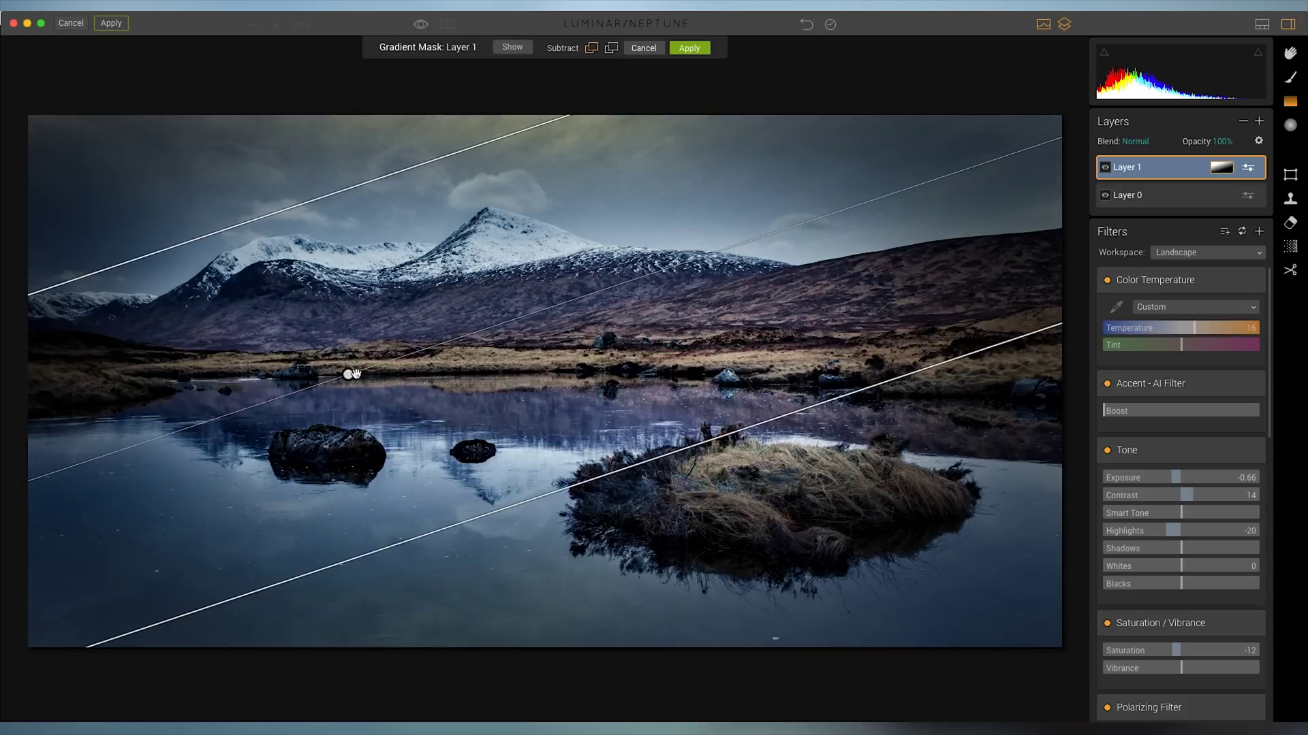
{"action": "left_click_drag", "start_coordinate": [354, 374], "coordinate": [345, 346]}
{"action": "left_click", "coordinate": [1189, 330]}
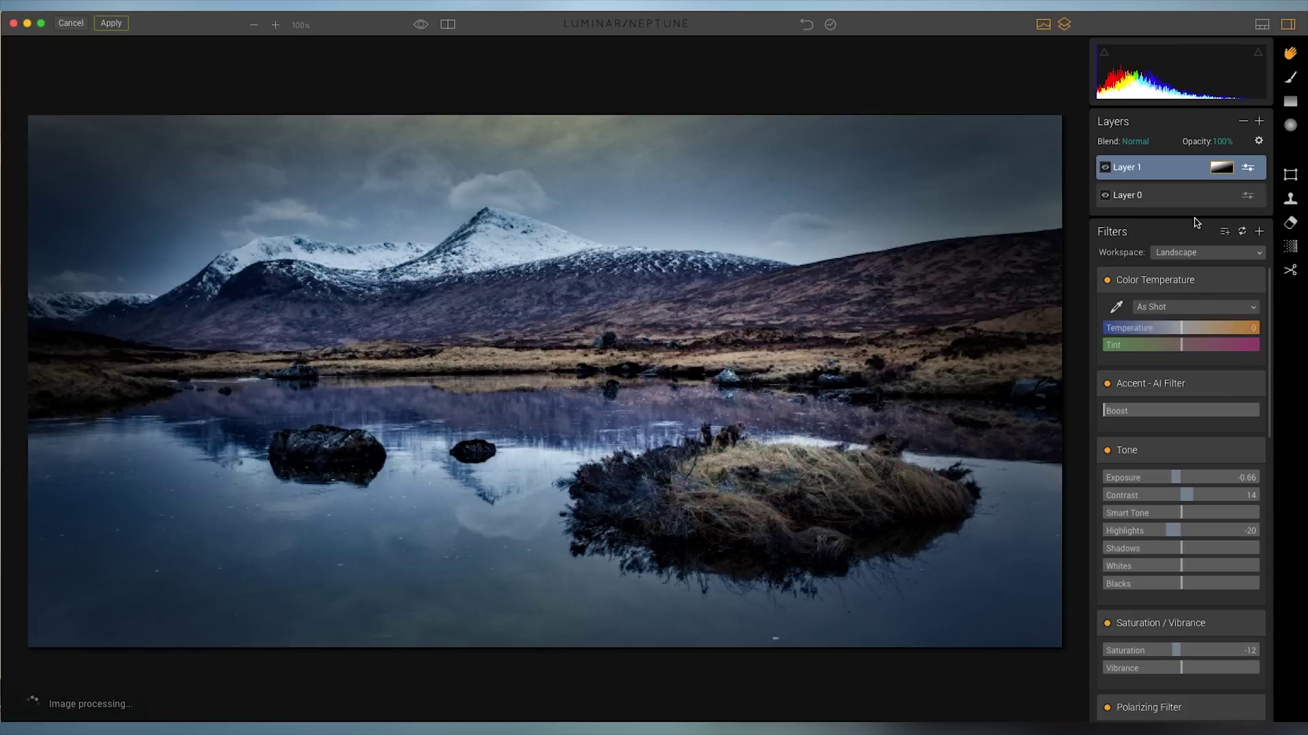
Add a new adjustment layer in Luminar Neptune and lift its Shadows to 7.
{"action": "left_click", "coordinate": [1257, 122]}
{"action": "left_click", "coordinate": [1250, 147]}
{"action": "key", "text": "Escape"}
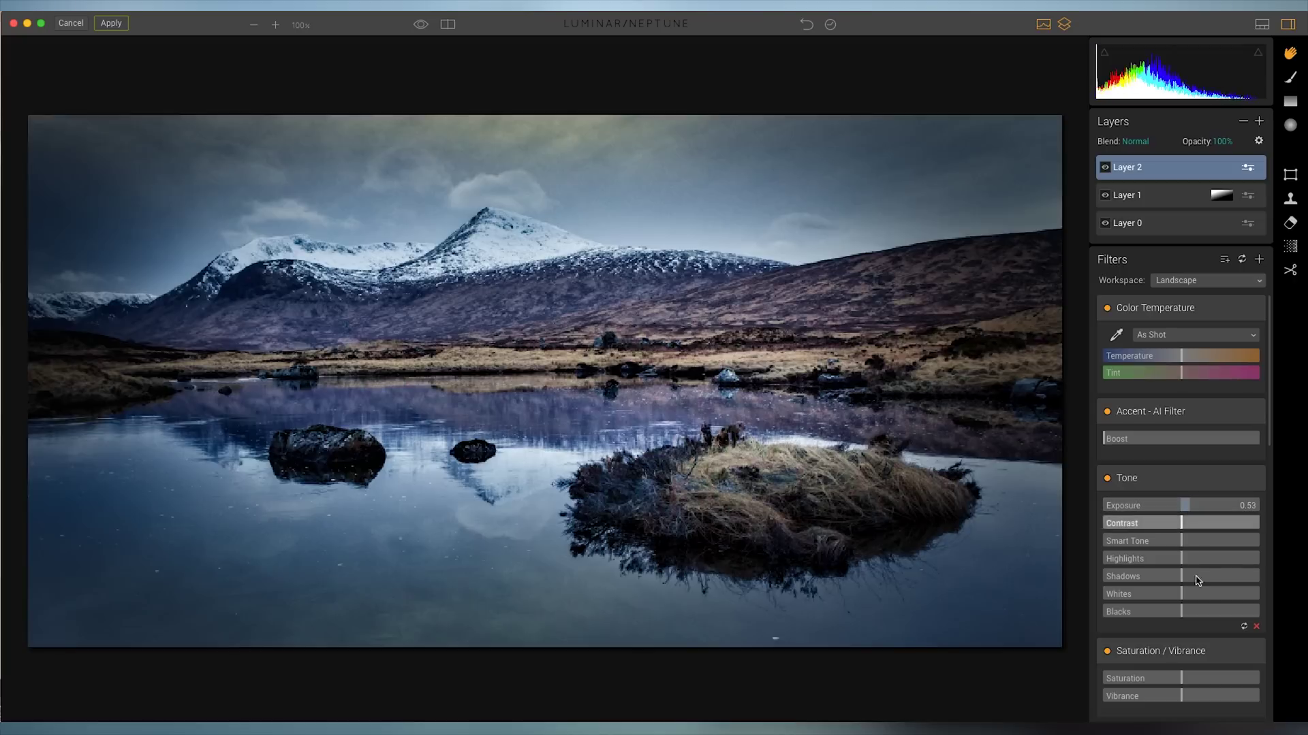
{"action": "mouse_move", "coordinate": [1194, 578]}
{"action": "left_mouse_down"}
{"action": "mouse_move", "coordinate": [1187, 604]}
{"action": "mouse_move", "coordinate": [1203, 598]}
{"action": "left_mouse_up"}
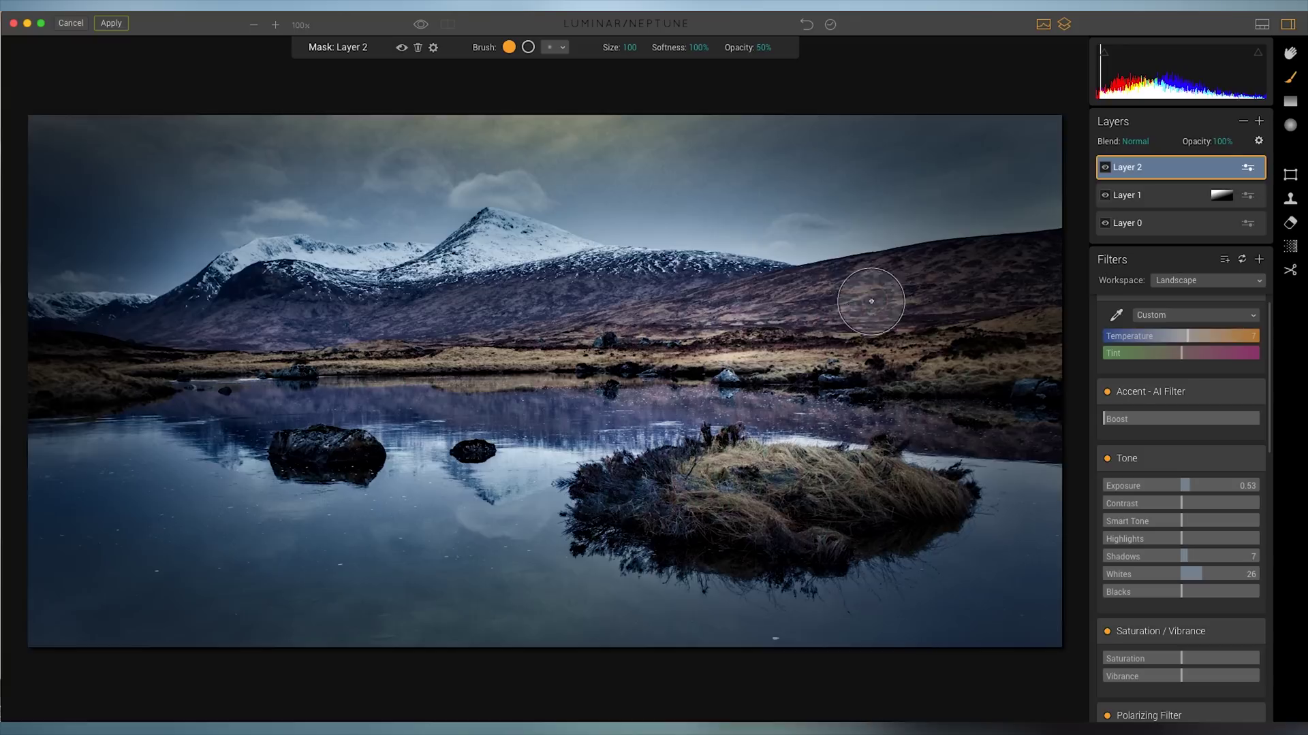
Brush the layer's brightening onto the hillside band and grassy island at 37% opacity.
{"action": "mouse_move", "coordinate": [871, 301]}
{"action": "left_mouse_down"}
{"action": "mouse_move", "coordinate": [616, 336]}
{"action": "mouse_move", "coordinate": [720, 335]}
{"action": "mouse_move", "coordinate": [493, 337]}
{"action": "mouse_move", "coordinate": [585, 331]}
{"action": "left_mouse_up"}
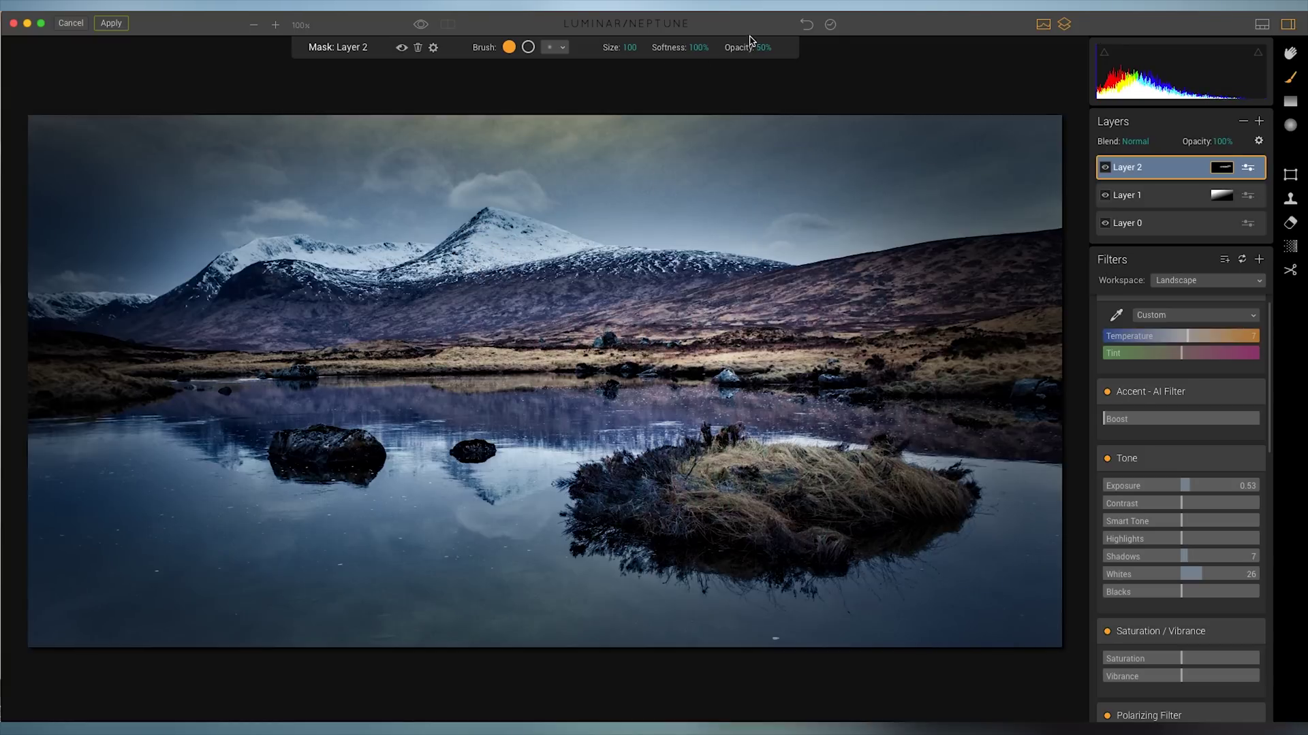
{"action": "left_click_drag", "start_coordinate": [770, 70], "coordinate": [759, 71]}
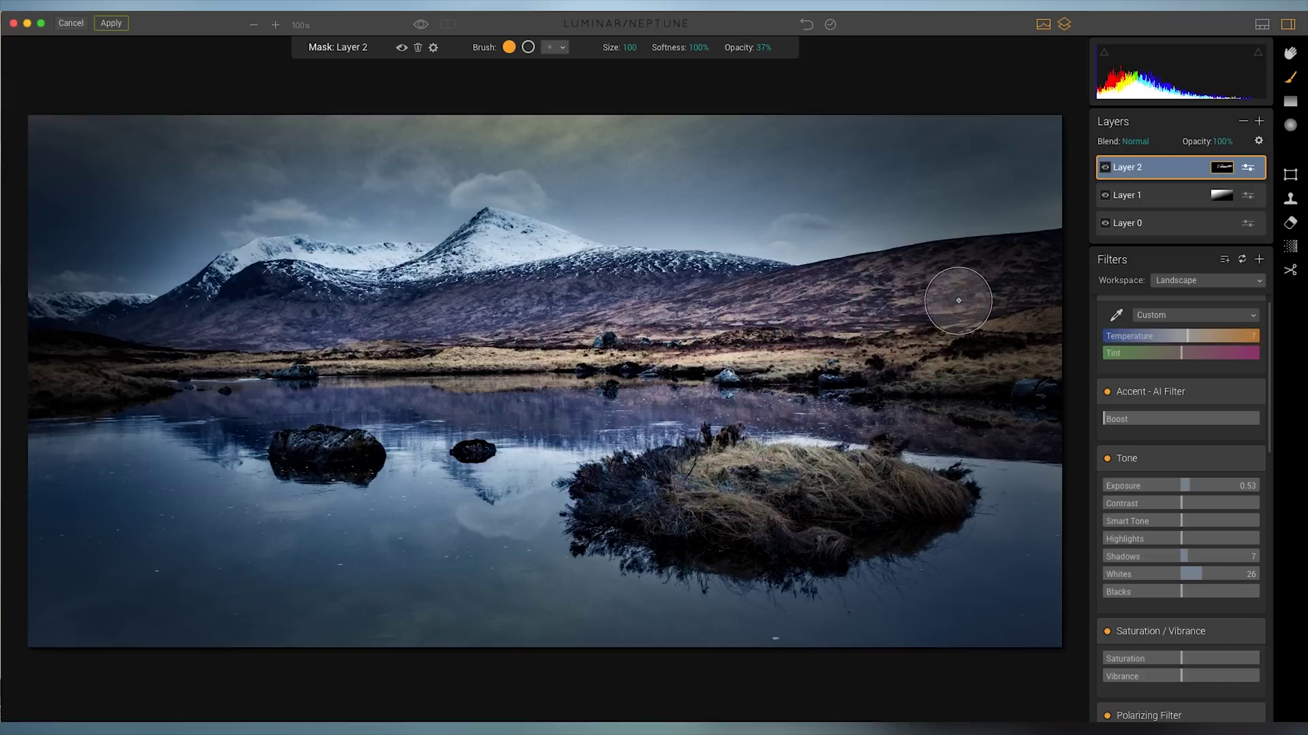
{"action": "mouse_move", "coordinate": [734, 492]}
{"action": "left_mouse_down"}
{"action": "mouse_move", "coordinate": [827, 484]}
{"action": "mouse_move", "coordinate": [727, 470]}
{"action": "mouse_move", "coordinate": [801, 480]}
{"action": "mouse_move", "coordinate": [723, 485]}
{"action": "mouse_move", "coordinate": [796, 480]}
{"action": "left_mouse_up"}
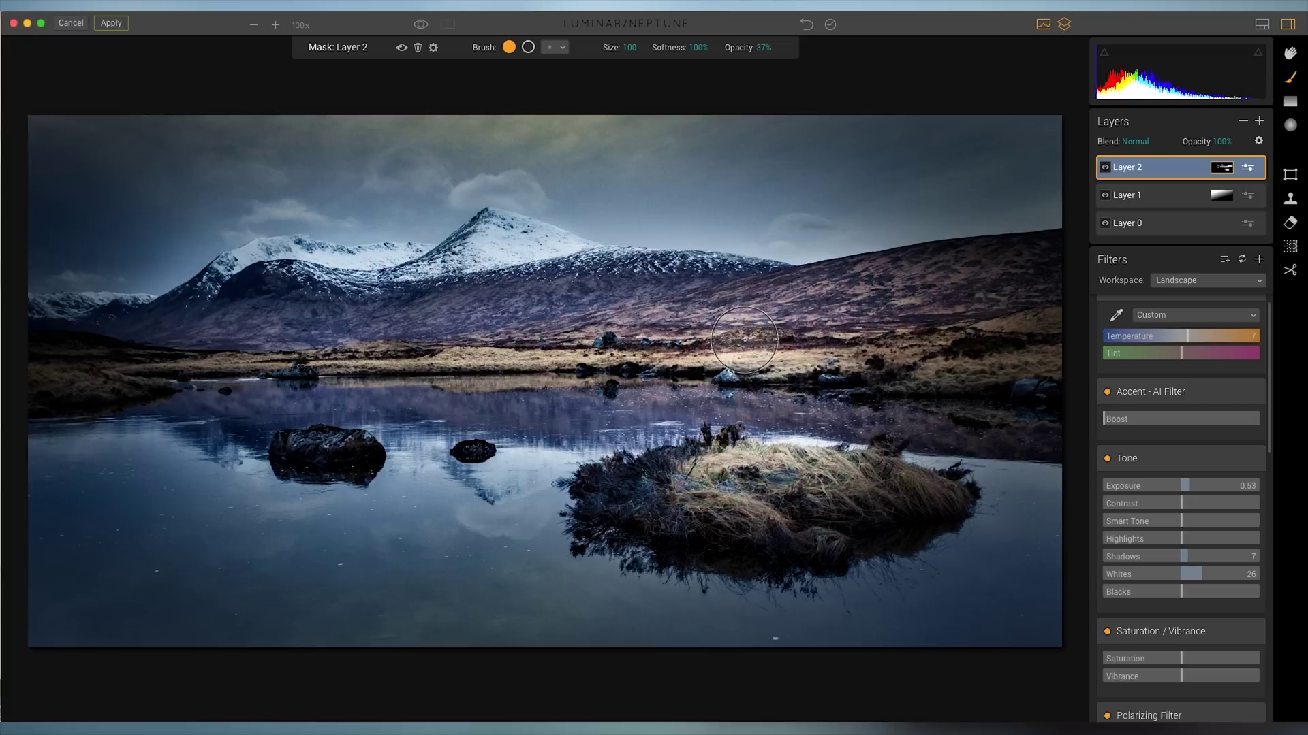
Add Layer 3 and switch it to the Landscape workspace filters.
{"action": "left_click", "coordinate": [1258, 122]}
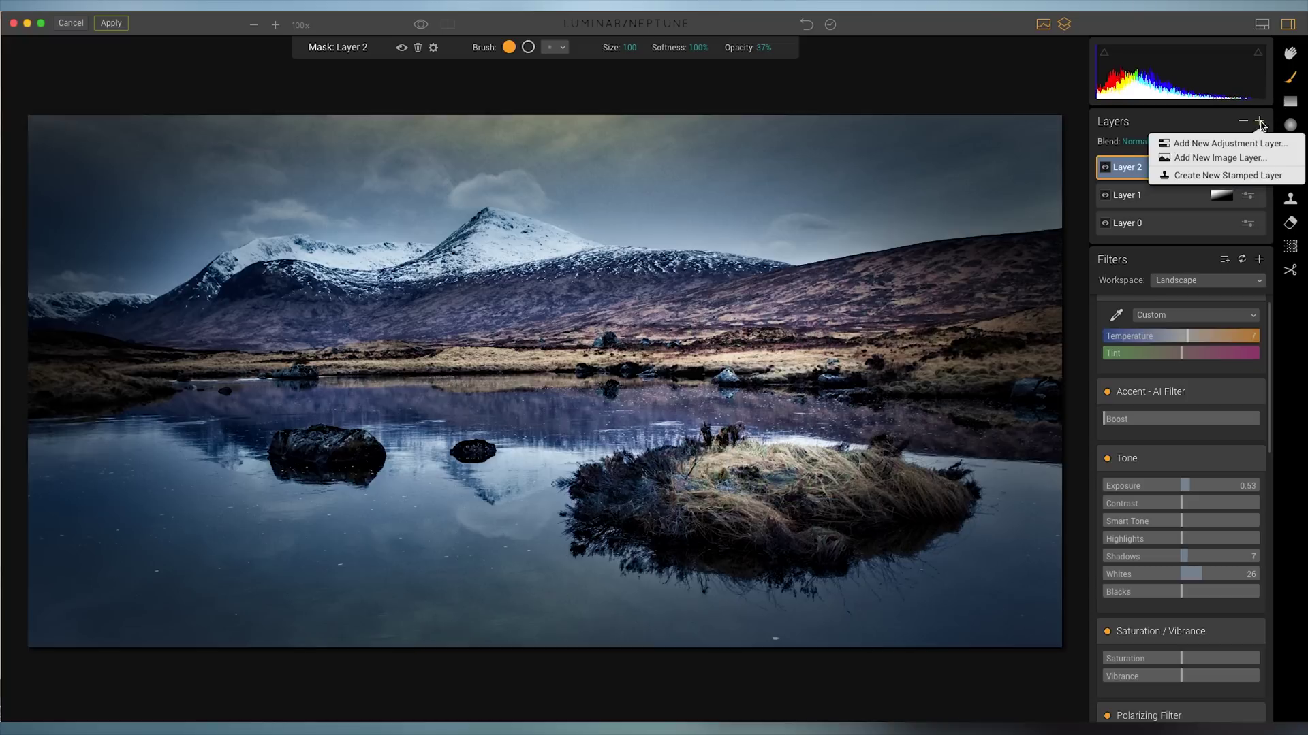
{"action": "left_click", "coordinate": [1236, 144]}
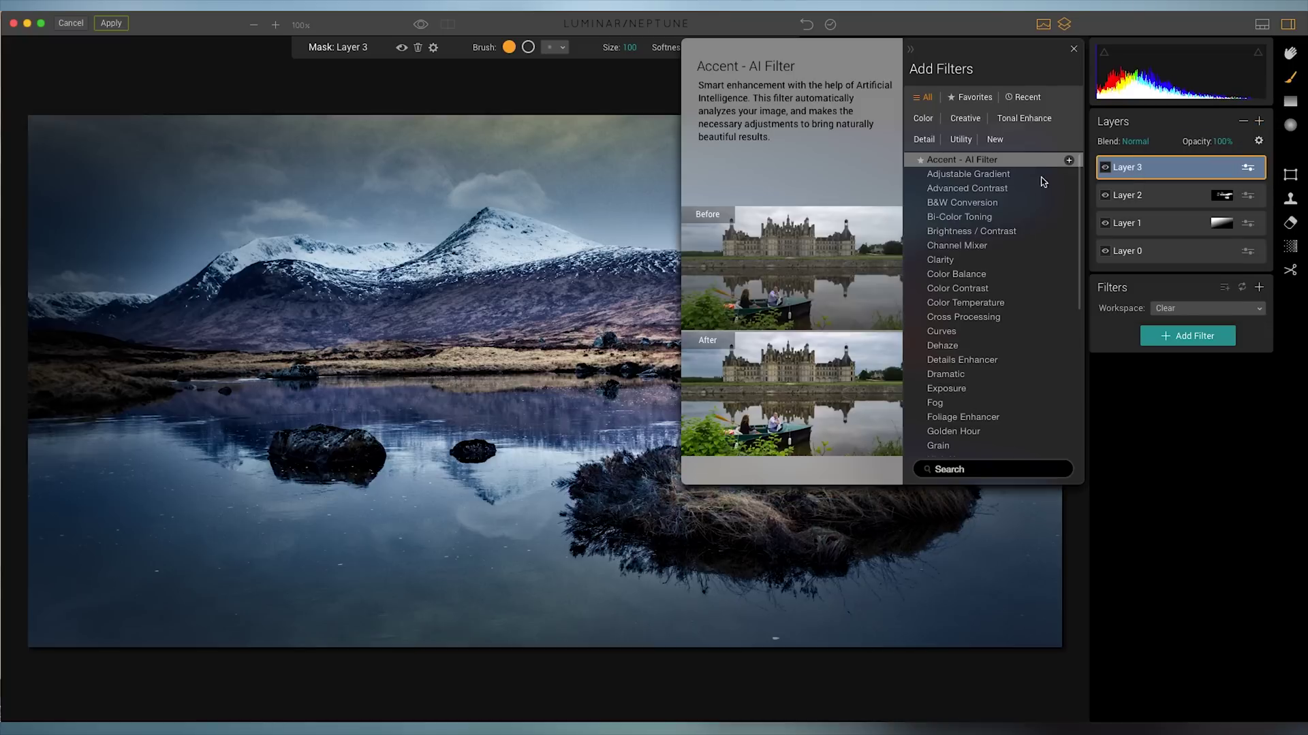
{"action": "left_click", "coordinate": [1212, 314]}
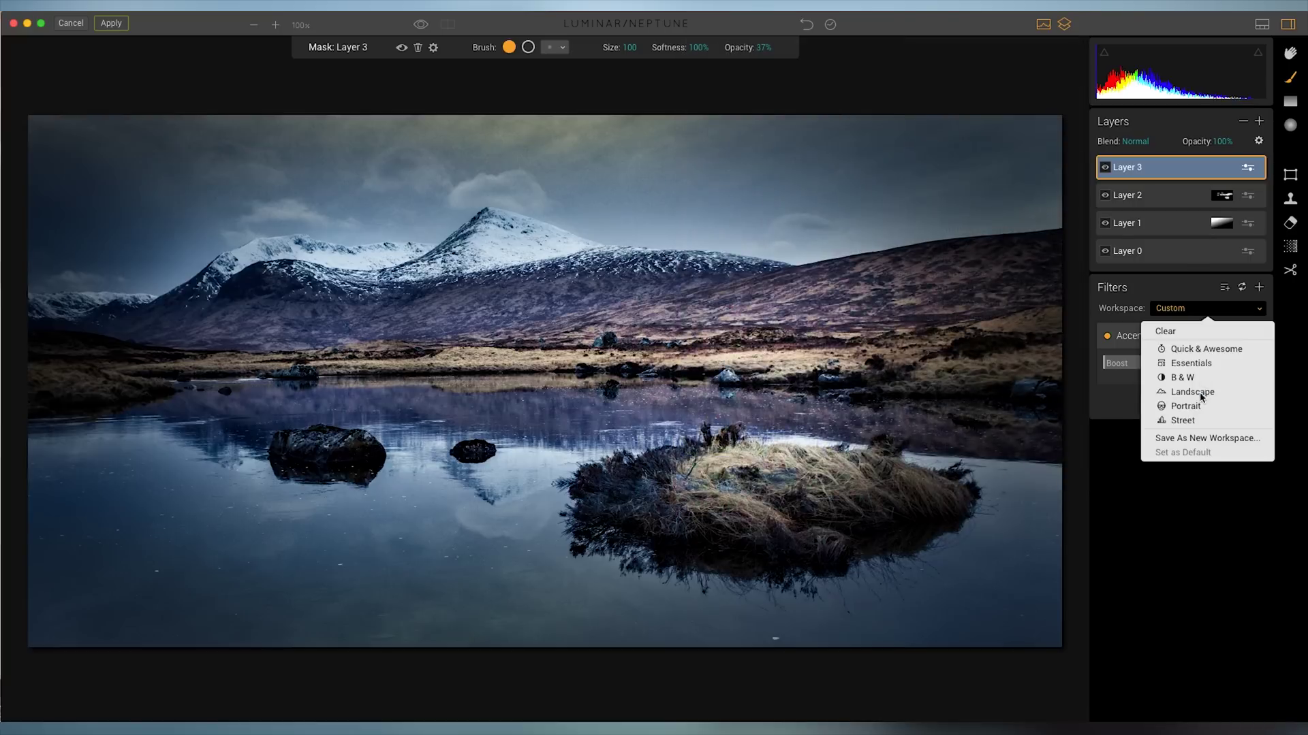
{"action": "left_click", "coordinate": [1199, 395]}
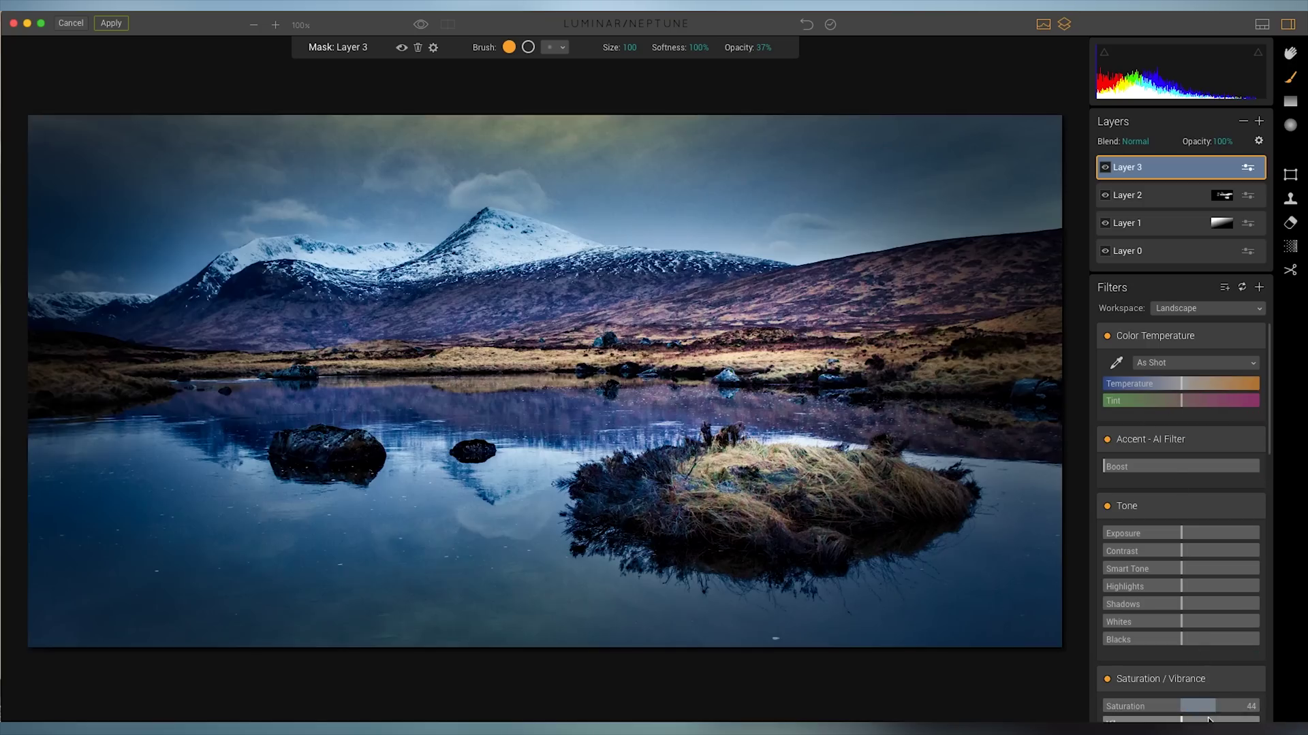
Draw a diagonal gradient mask for Layer 3 and warm its Temperature to 33.
{"action": "left_click", "coordinate": [1289, 101]}
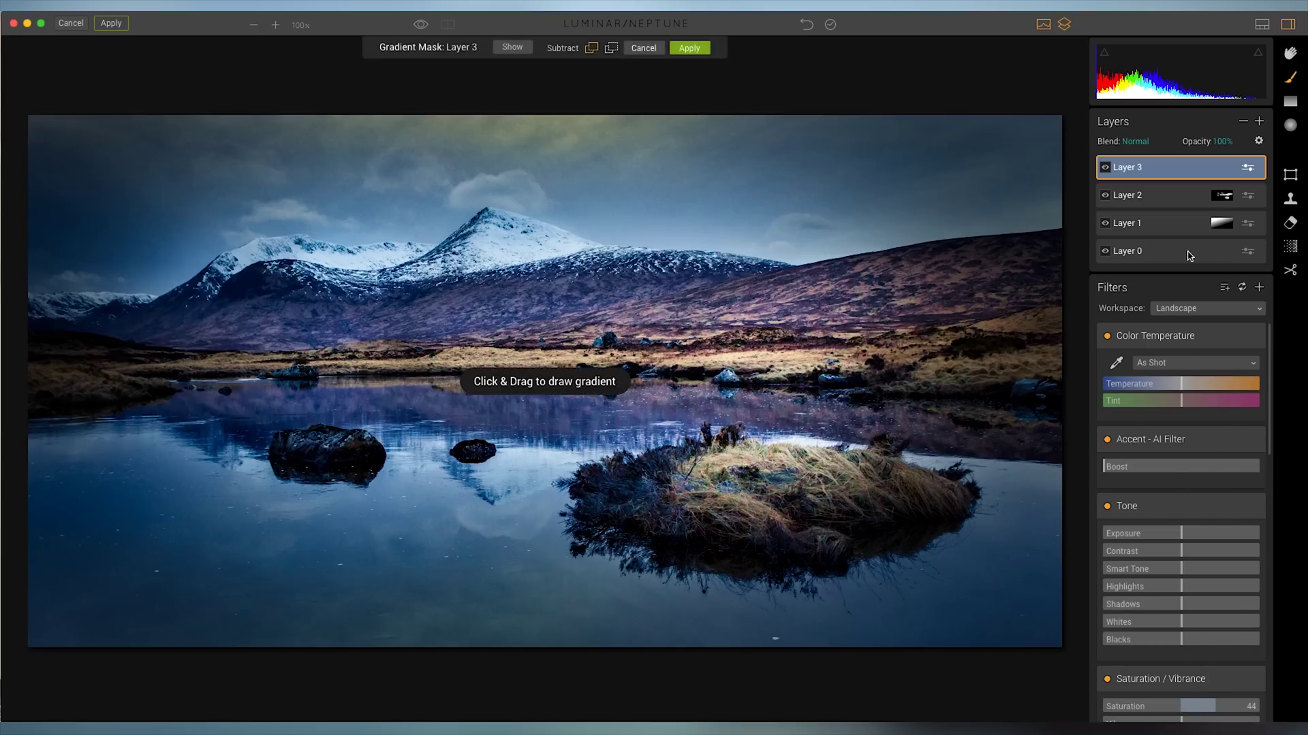
{"action": "mouse_move", "coordinate": [582, 440]}
{"action": "left_mouse_down"}
{"action": "mouse_move", "coordinate": [493, 170]}
{"action": "mouse_move", "coordinate": [502, 197]}
{"action": "left_mouse_up"}
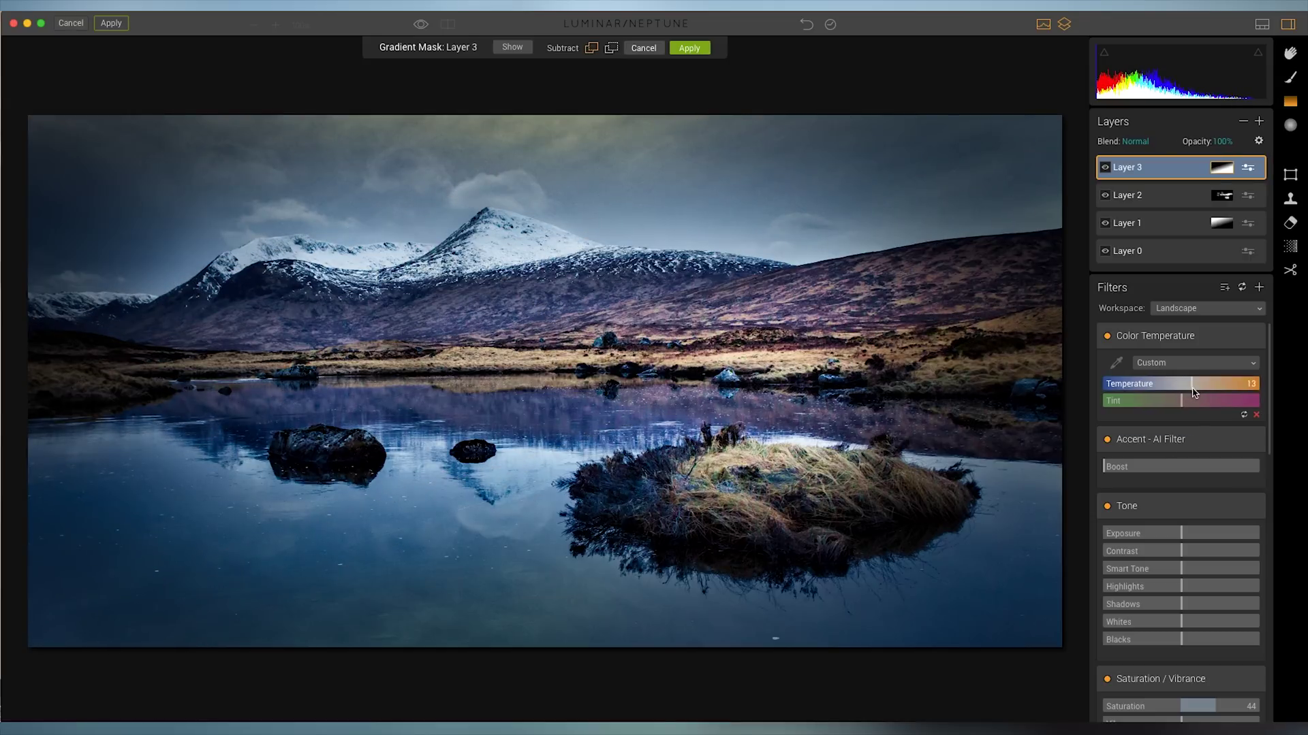
{"action": "left_click_drag", "start_coordinate": [1197, 393], "coordinate": [1209, 393]}
{"action": "left_click", "coordinate": [689, 48]}
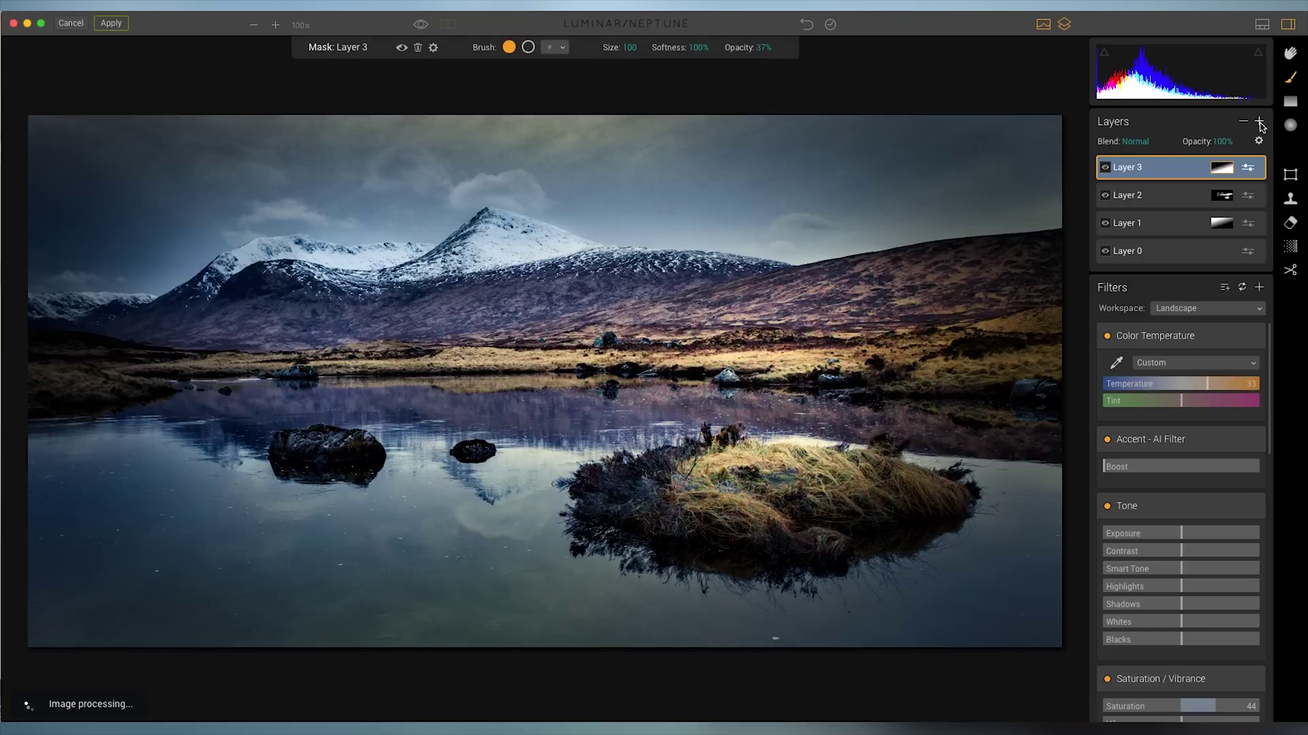
Add Layer 4 with Landscape workspace filters and set its Saturation to -13.
{"action": "left_click", "coordinate": [1259, 122]}
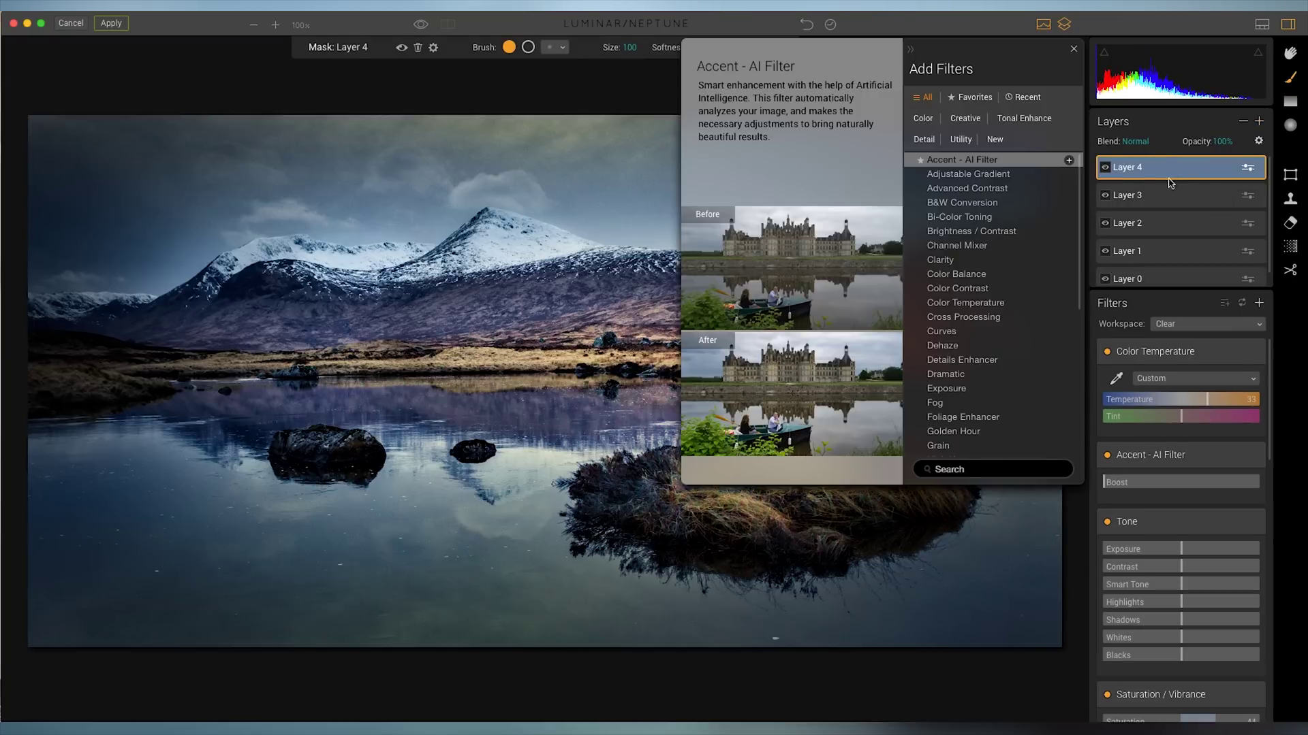
{"action": "left_click", "coordinate": [967, 158]}
{"action": "left_click", "coordinate": [1196, 326]}
{"action": "left_click", "coordinate": [1172, 410]}
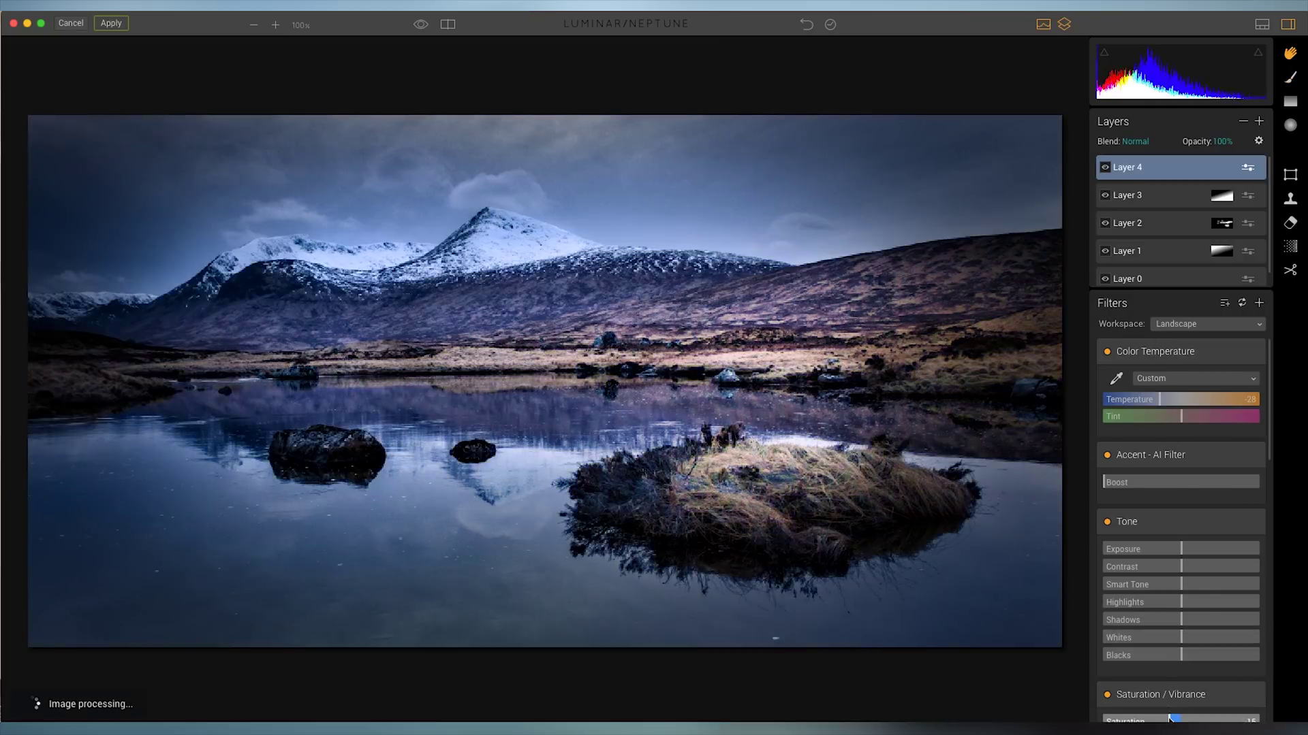
{"action": "left_click_drag", "start_coordinate": [1168, 718], "coordinate": [1175, 717]}
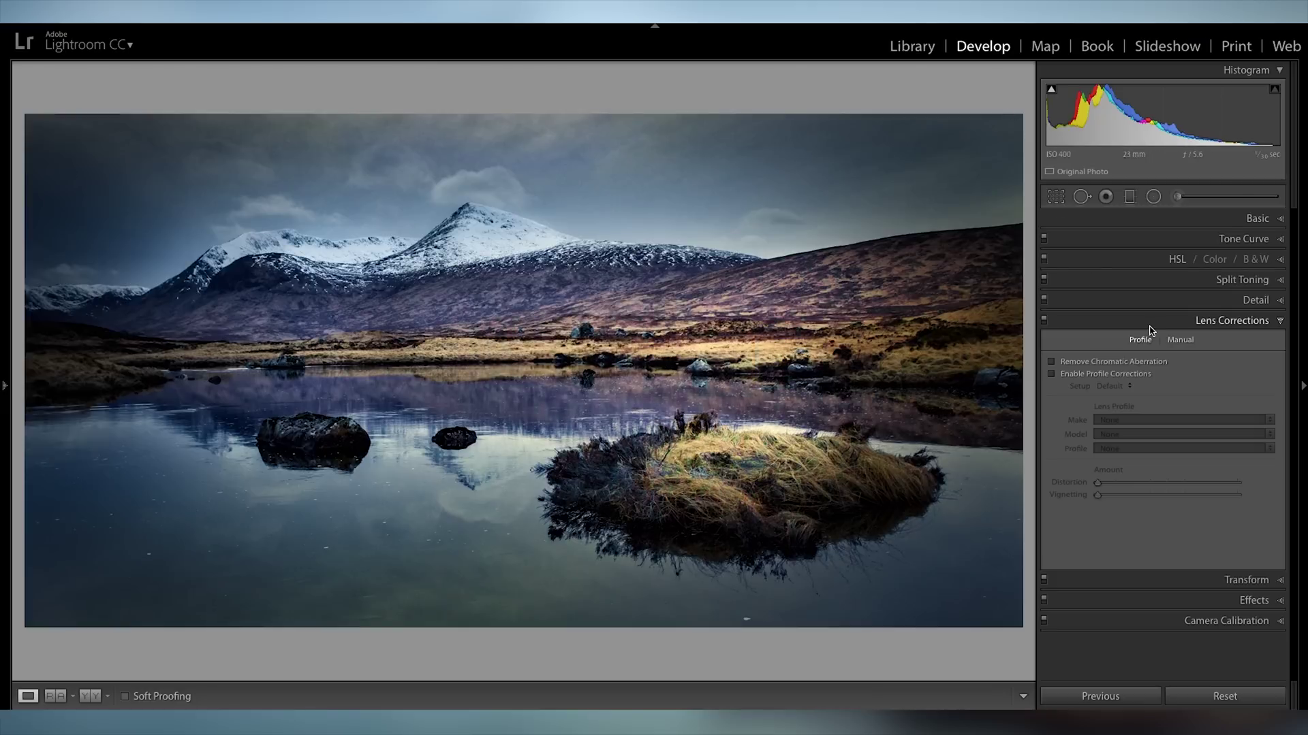
Set Detail panel Luminance noise reduction to 7, zooming in to check the noise.
{"action": "left_click", "coordinate": [1151, 326]}
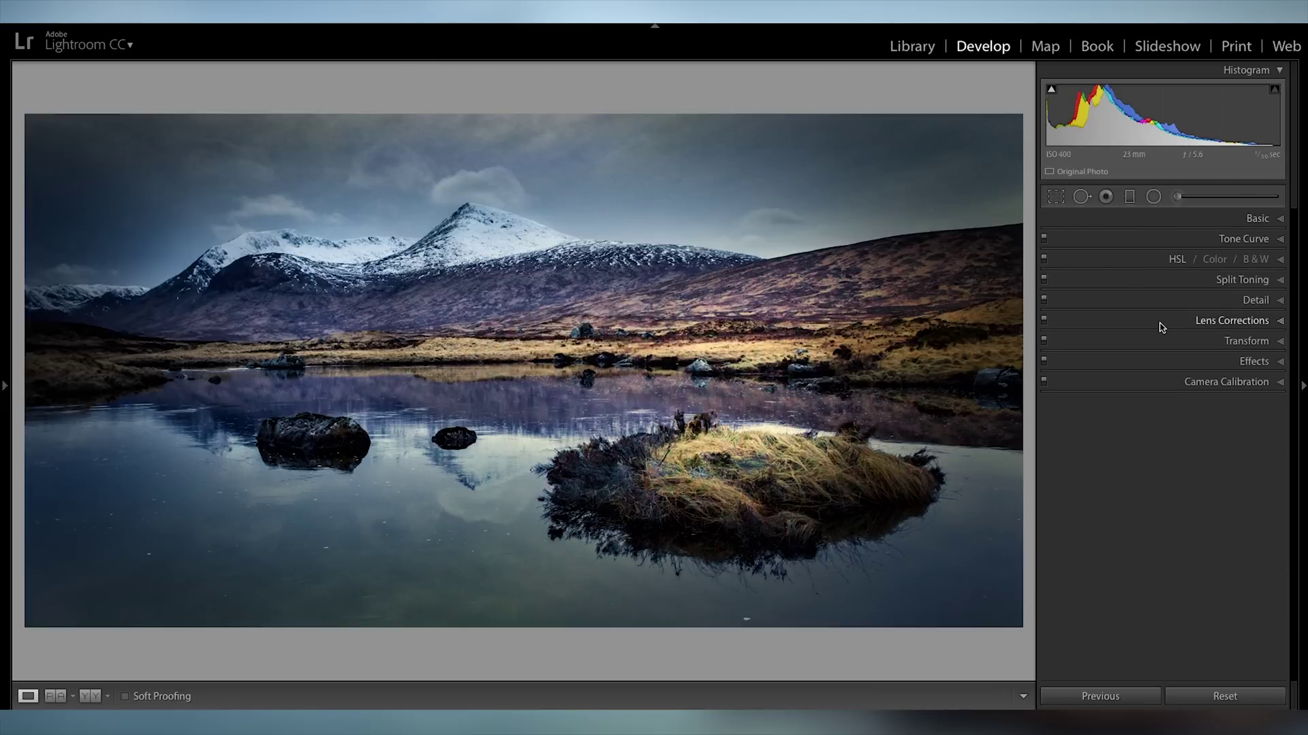
{"action": "left_click", "coordinate": [1199, 300]}
{"action": "left_click", "coordinate": [709, 312]}
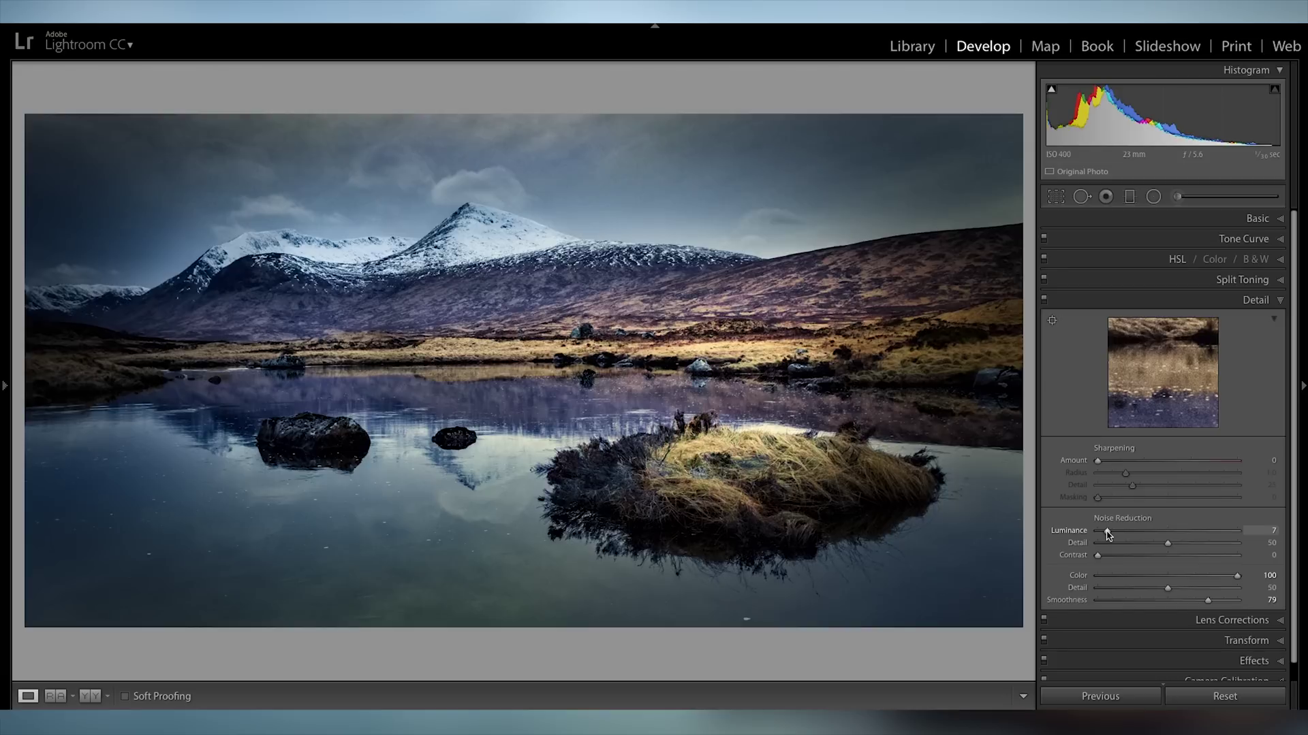
{"action": "left_click", "coordinate": [1120, 298]}
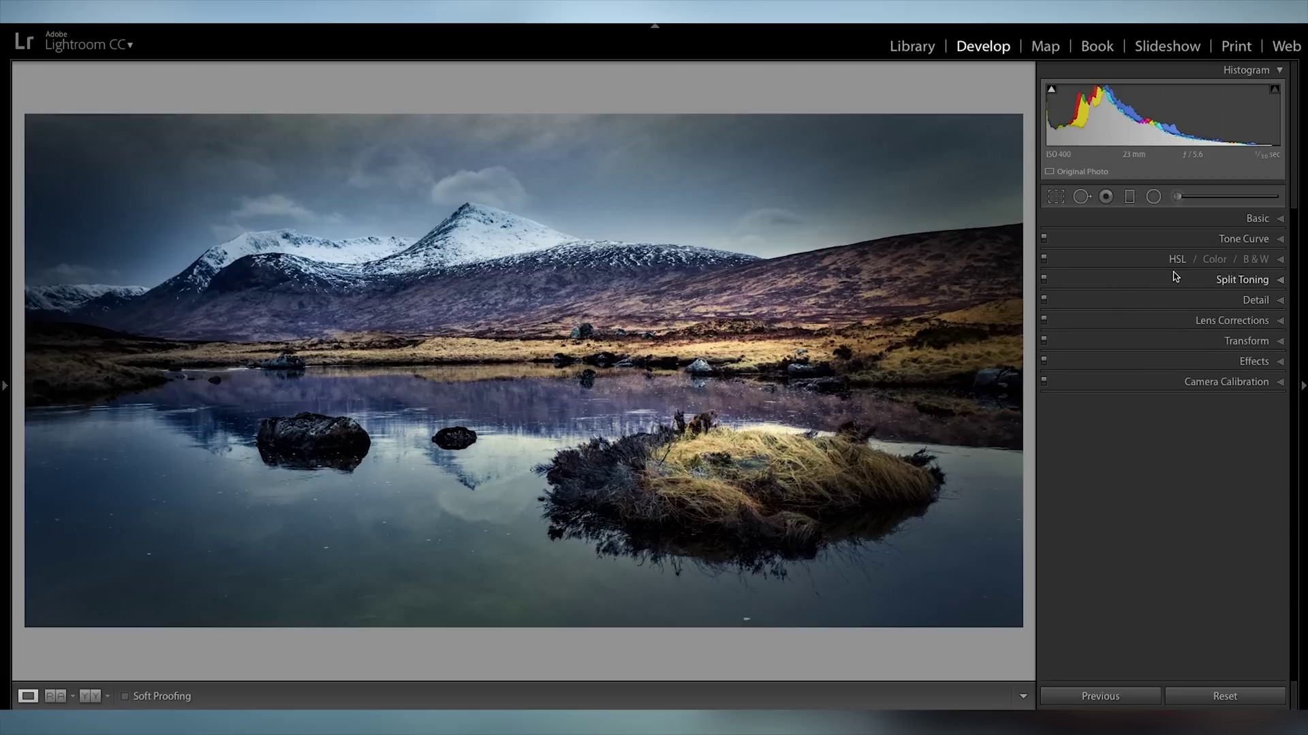
Lower Basic Saturation to +17, then set HSL saturation Blue to -20 and Purple to -4.
{"action": "left_click", "coordinate": [1153, 219]}
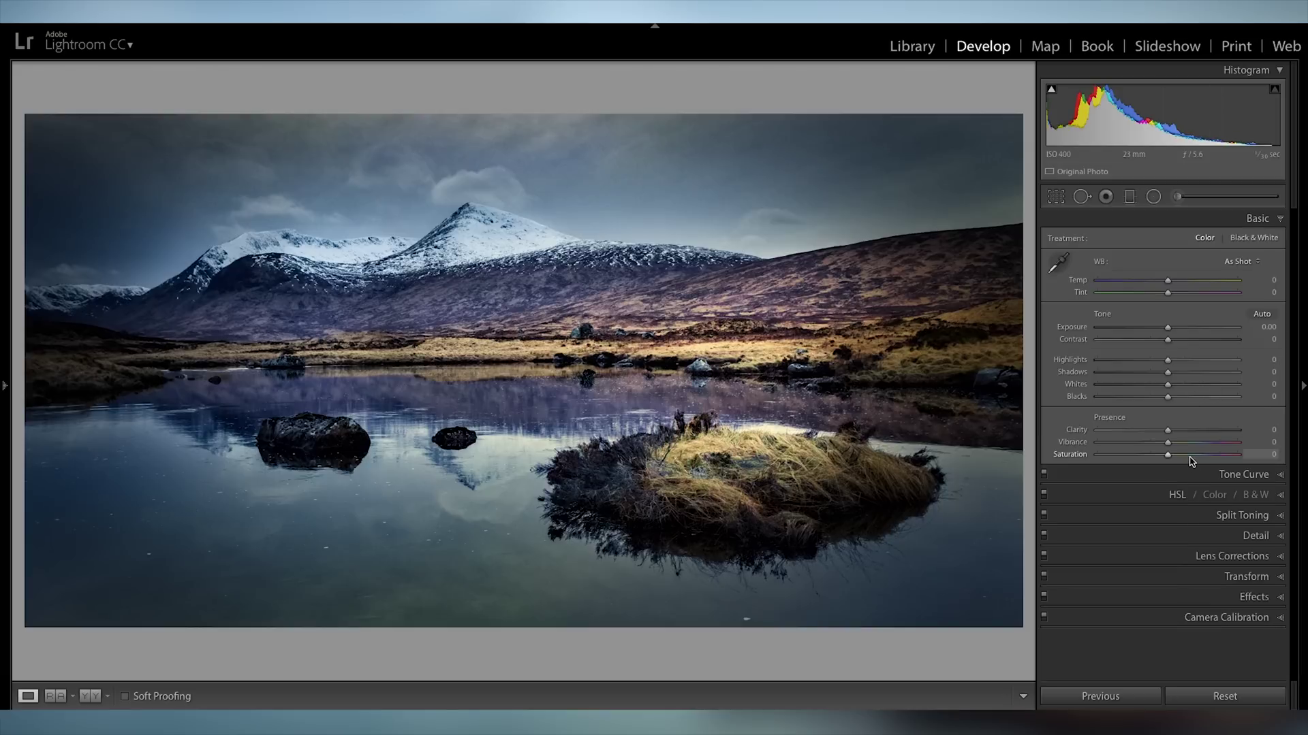
{"action": "left_click_drag", "start_coordinate": [1183, 455], "coordinate": [1179, 455]}
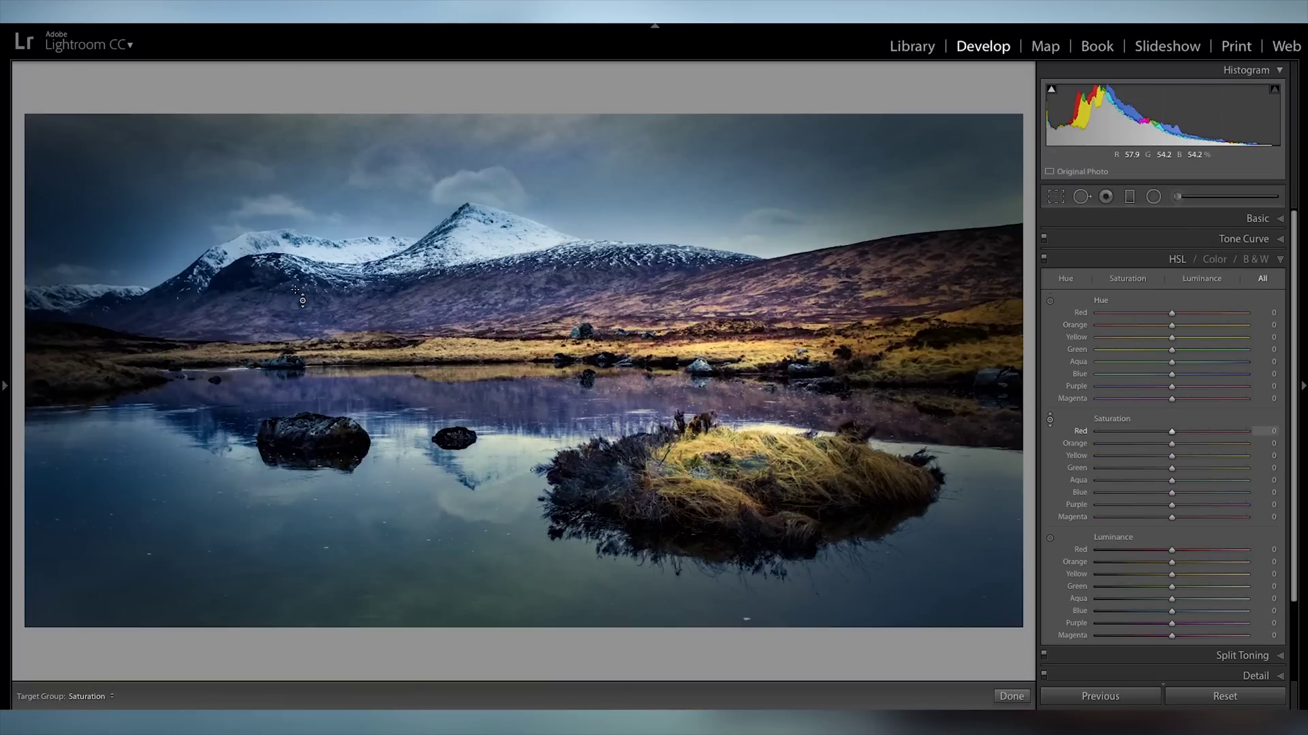
{"action": "left_click_drag", "start_coordinate": [302, 300], "coordinate": [302, 322]}
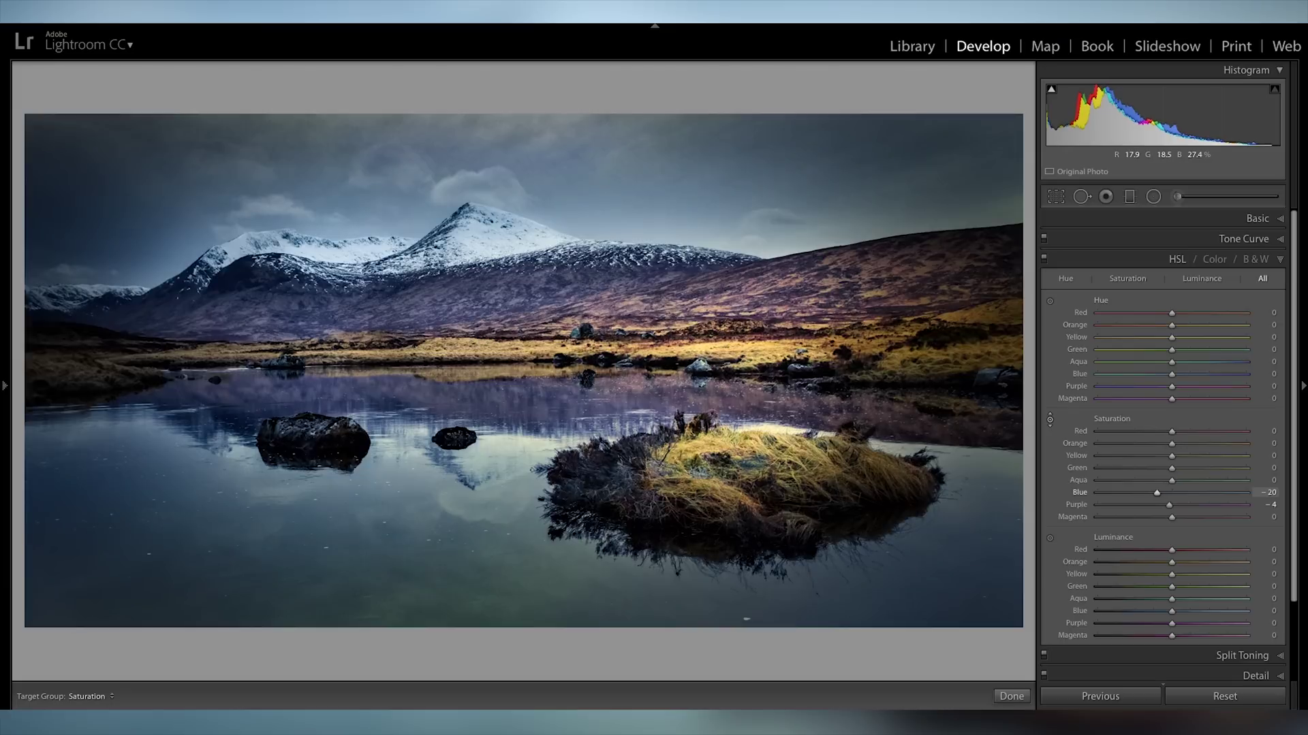